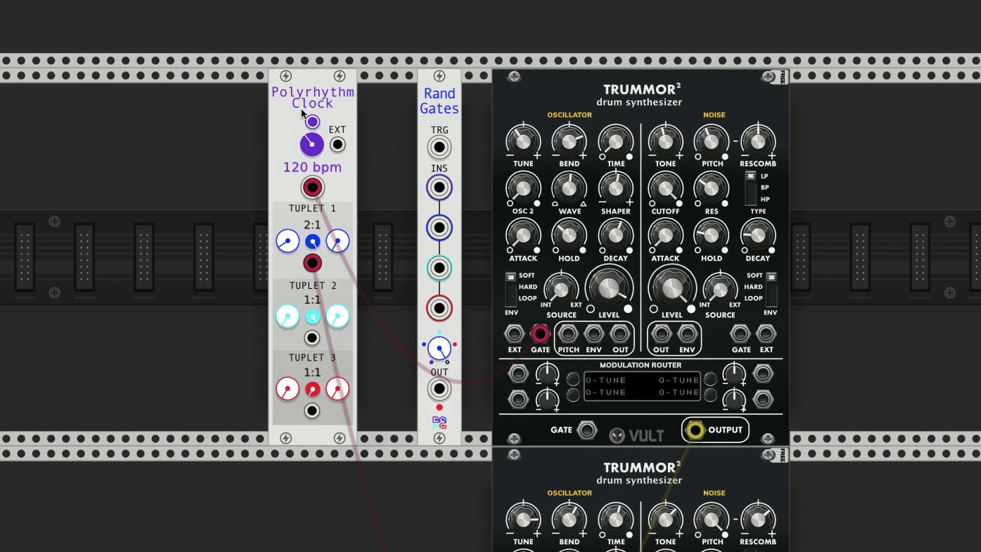
- Target Tuplet 1's left ratio knob on the Polyrhythm Clock to reset it to 1:1
{"action": "mouse_move", "coordinate": [311, 146]}
- Reset Tuplet 1 to 1:1, audition it, then raise the ratio to 2:1 with the clock running
{"action": "double_click", "coordinate": [287, 241]}
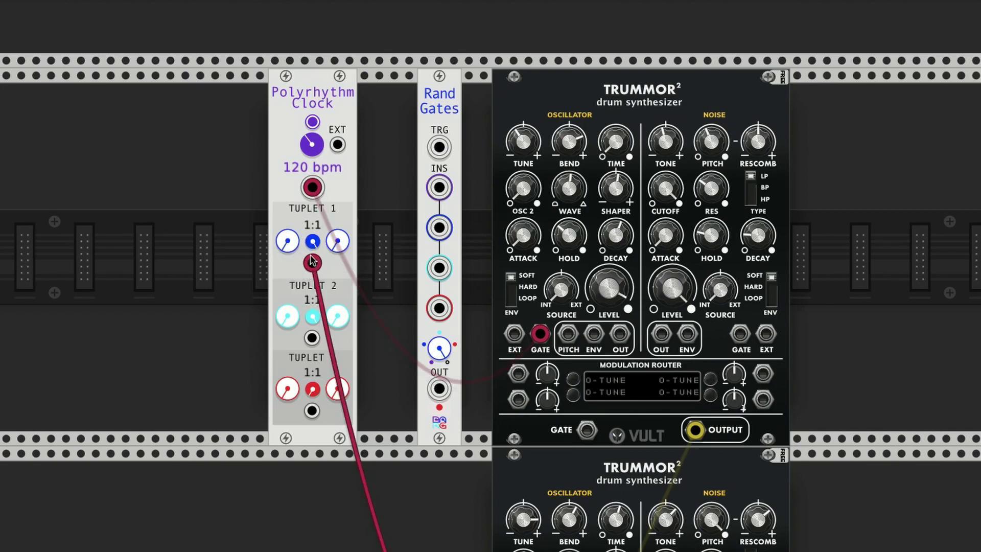
{"action": "mouse_move", "coordinate": [315, 242]}
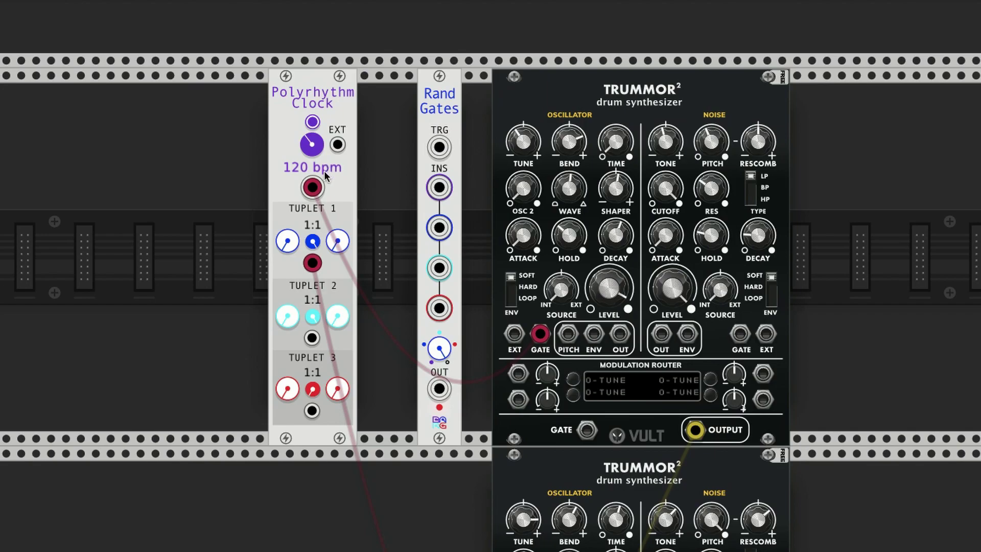
{"action": "left_click", "coordinate": [313, 123]}
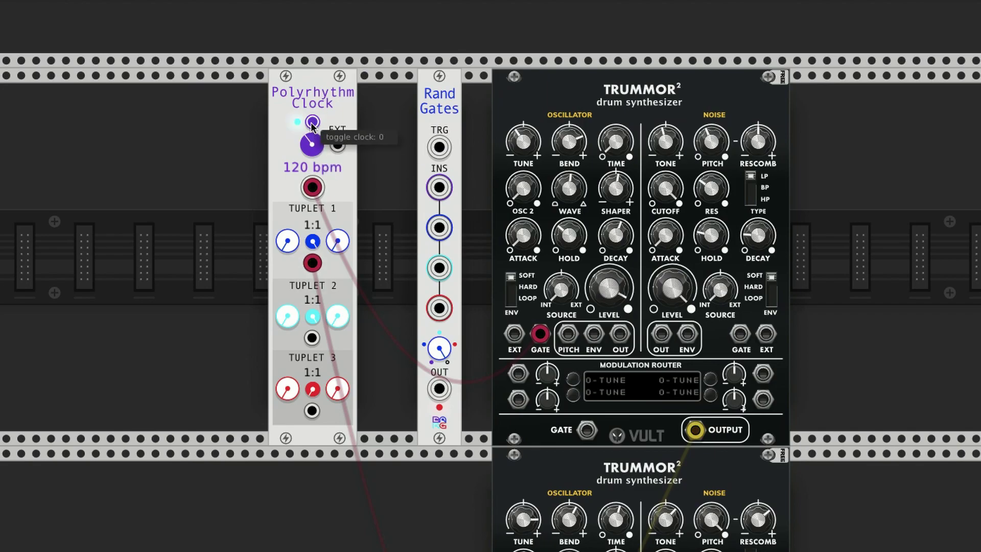
{"action": "left_click", "coordinate": [312, 124]}
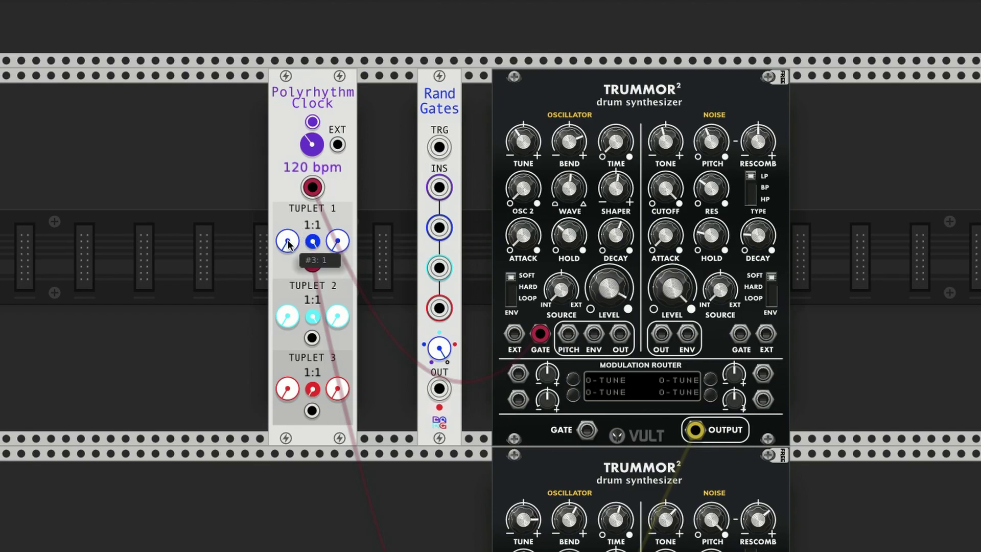
{"action": "left_click_drag", "start_coordinate": [289, 244], "coordinate": [289, 209]}
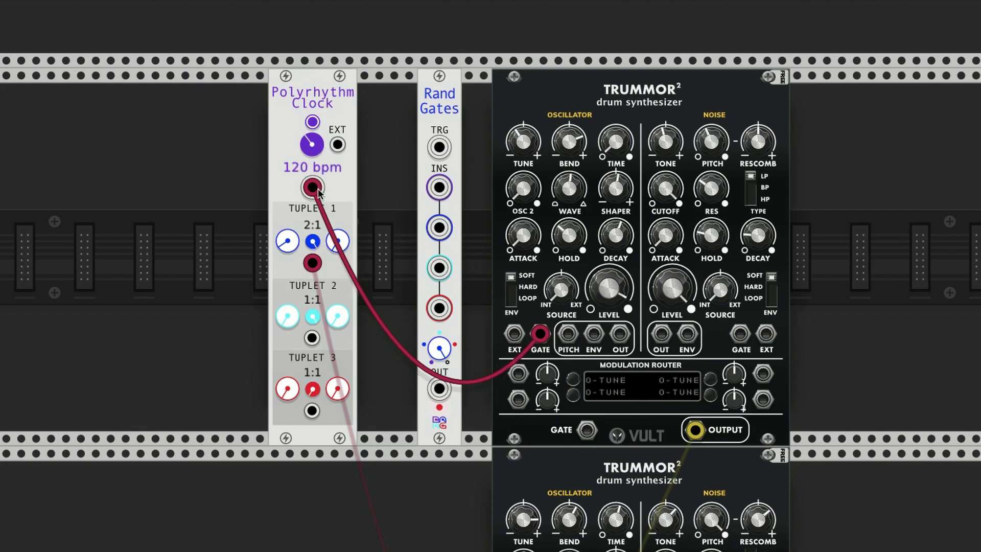
{"action": "left_click", "coordinate": [313, 122]}
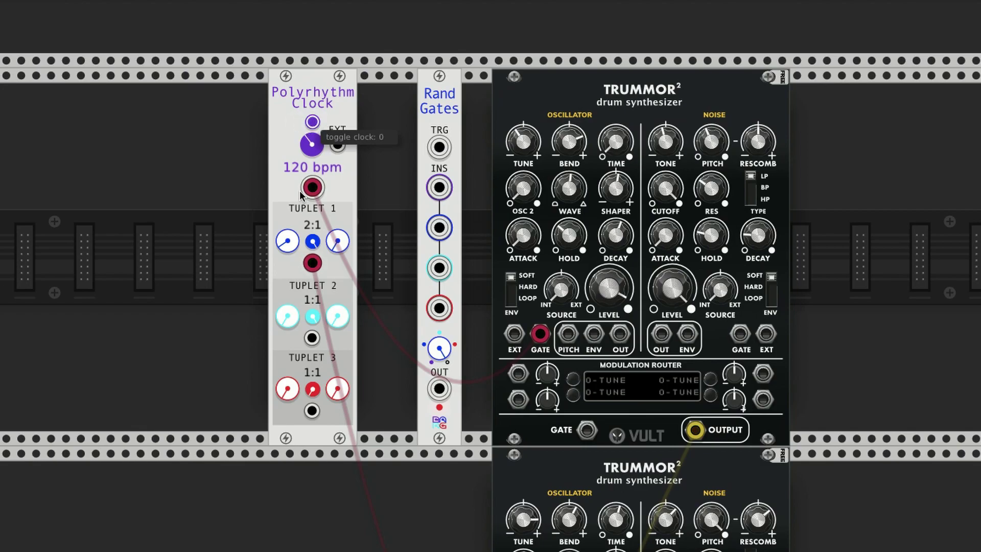
{"action": "left_click_drag", "start_coordinate": [289, 246], "coordinate": [287, 220]}
{"action": "left_click_drag", "start_coordinate": [288, 244], "coordinate": [286, 217]}
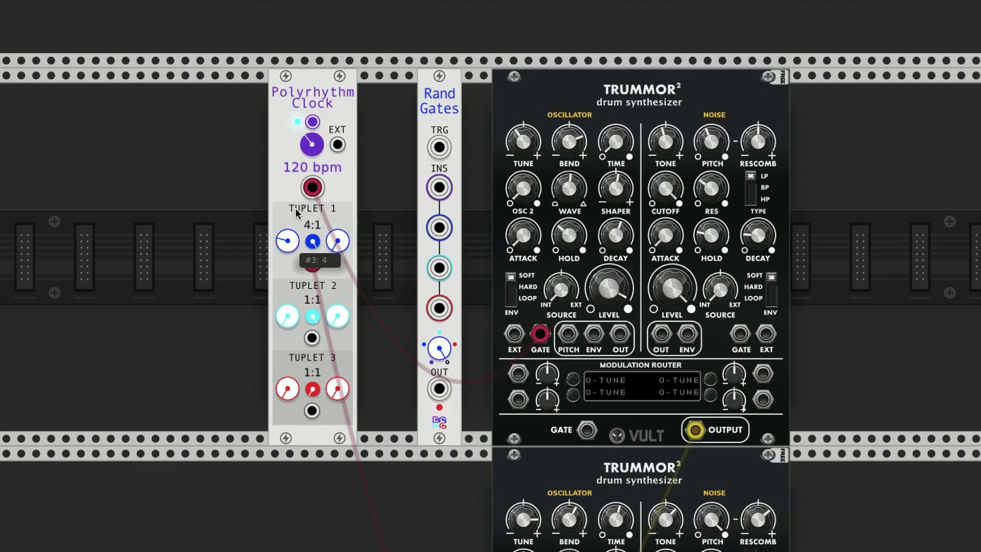
{"action": "left_click_drag", "start_coordinate": [286, 240], "coordinate": [358, 41]}
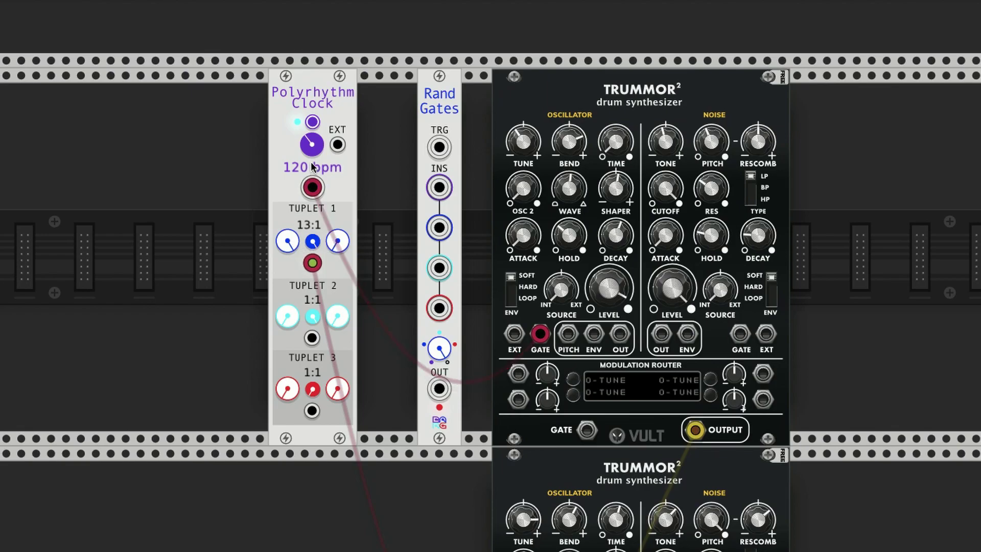
{"action": "mouse_move", "coordinate": [312, 145]}
{"action": "left_mouse_down"}
{"action": "mouse_move", "coordinate": [339, 58]}
{"action": "mouse_move", "coordinate": [311, 132]}
{"action": "left_mouse_up"}
{"action": "left_click", "coordinate": [310, 121]}
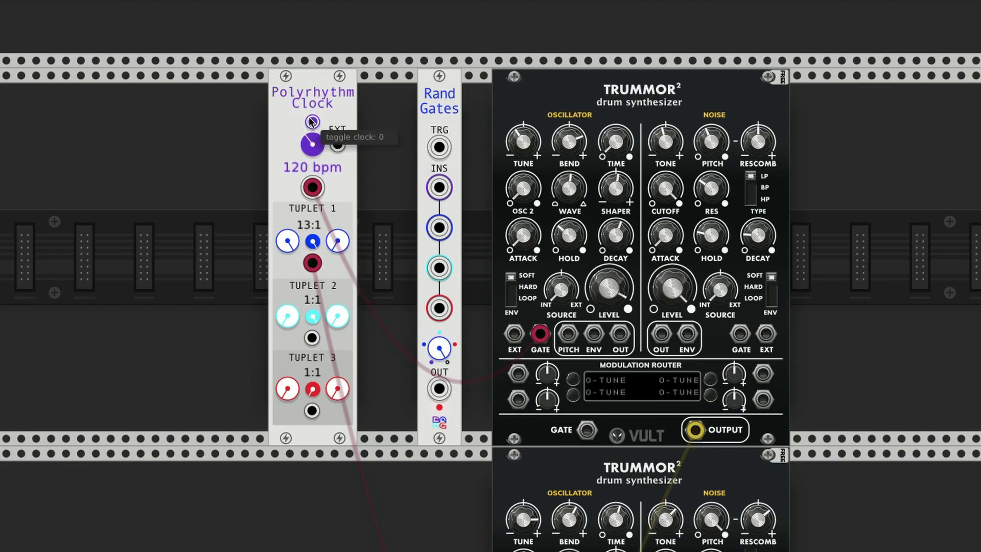
{"action": "double_click", "coordinate": [289, 250]}
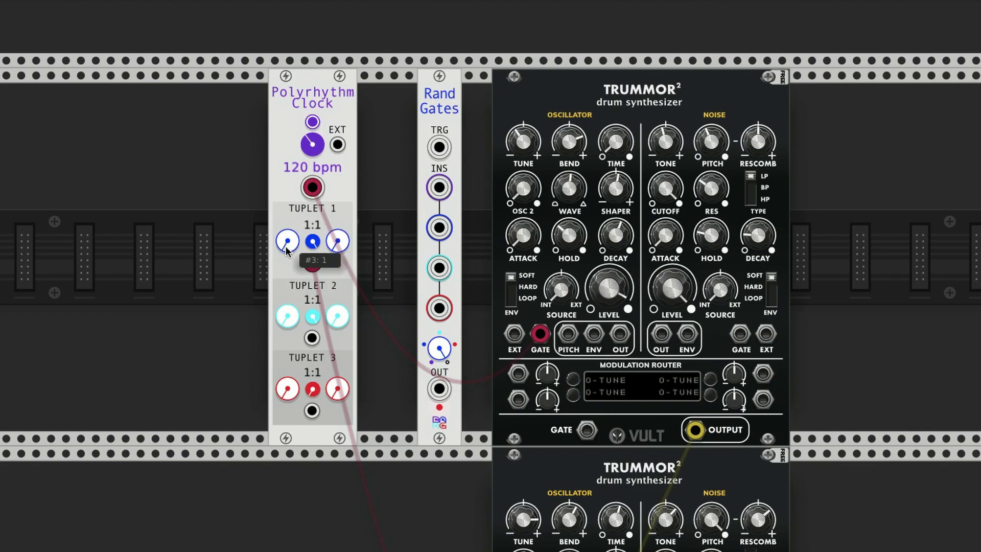
{"action": "left_click_drag", "start_coordinate": [286, 249], "coordinate": [276, 213]}
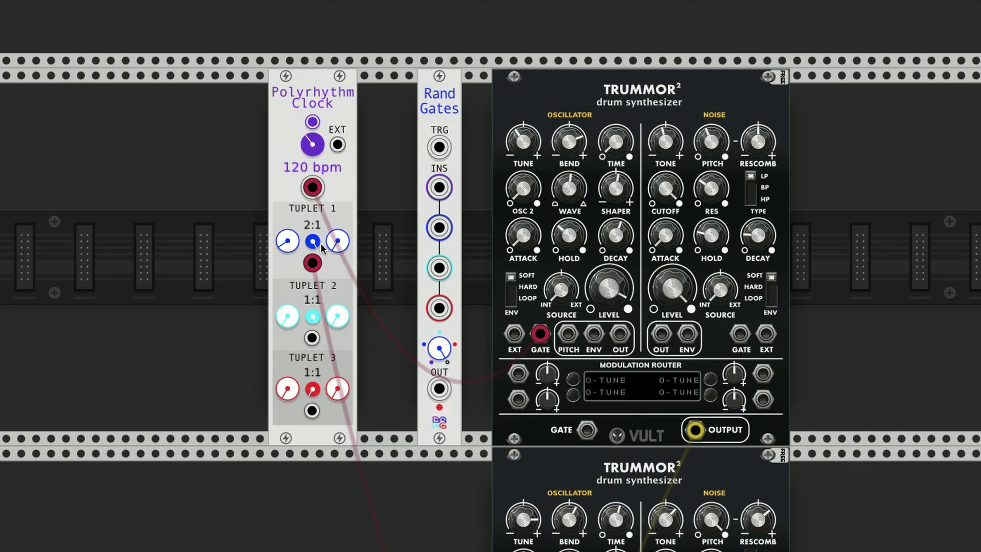
{"action": "left_click_drag", "start_coordinate": [283, 242], "coordinate": [280, 209]}
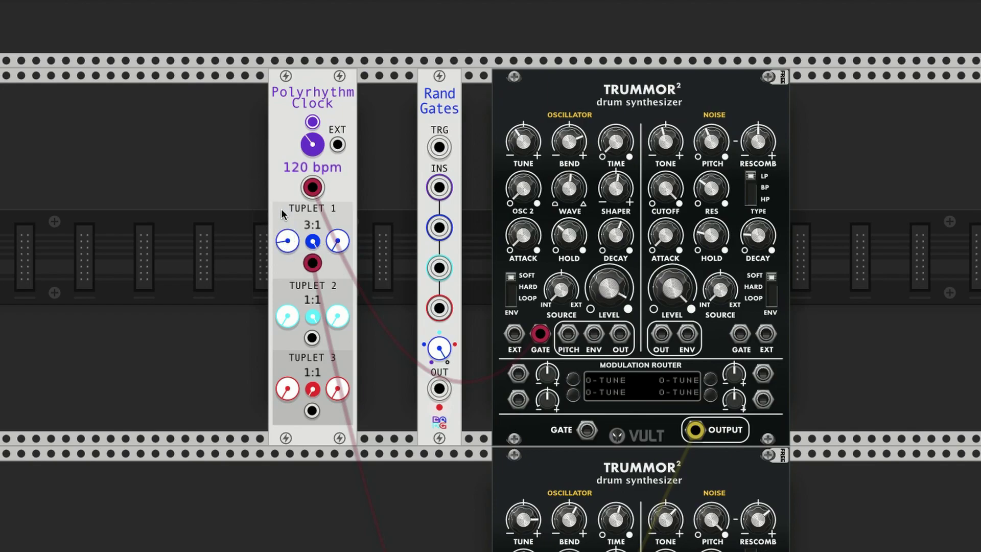
{"action": "left_click", "coordinate": [313, 120]}
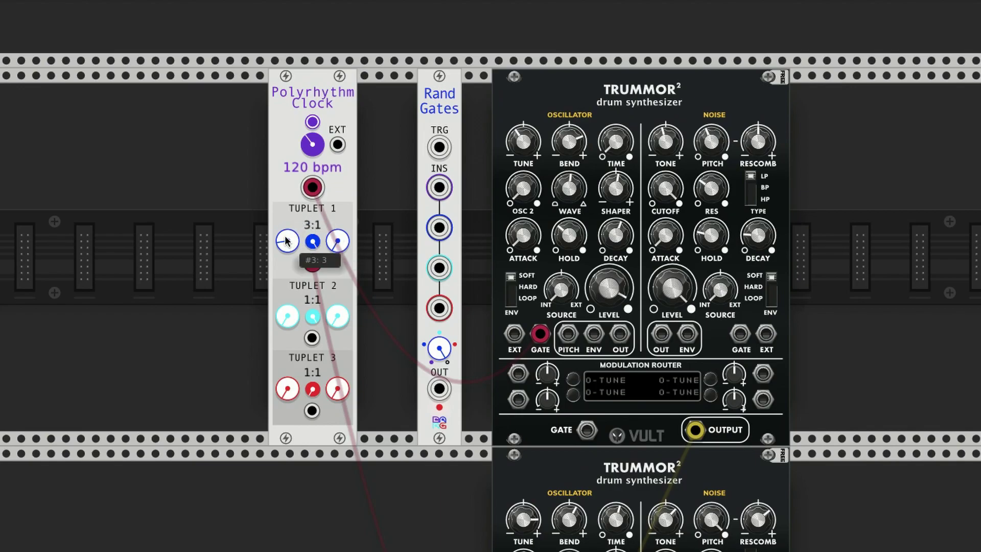
- Set Tuplet 1's ratio to 3:2 with the clock running, briefly comparing it against 3:1
{"action": "mouse_move", "coordinate": [313, 242]}
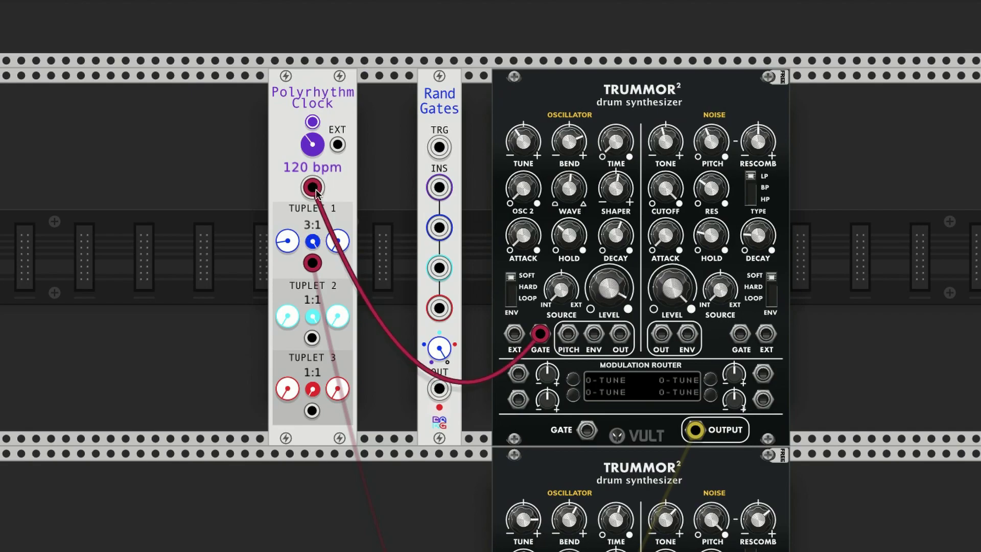
{"action": "left_click_drag", "start_coordinate": [336, 241], "coordinate": [334, 220]}
{"action": "left_click", "coordinate": [312, 123]}
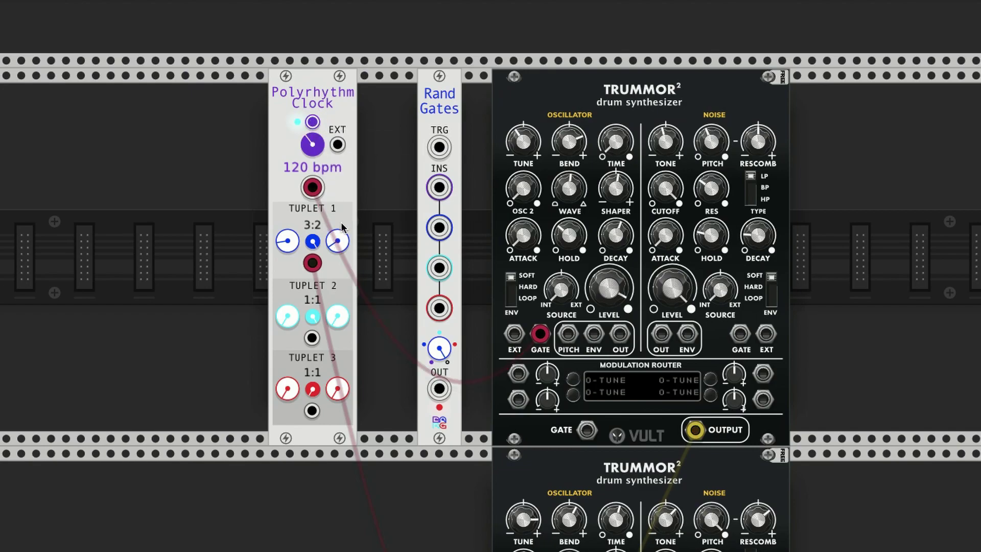
{"action": "left_click_drag", "start_coordinate": [335, 245], "coordinate": [347, 285]}
{"action": "left_click_drag", "start_coordinate": [338, 240], "coordinate": [335, 223]}
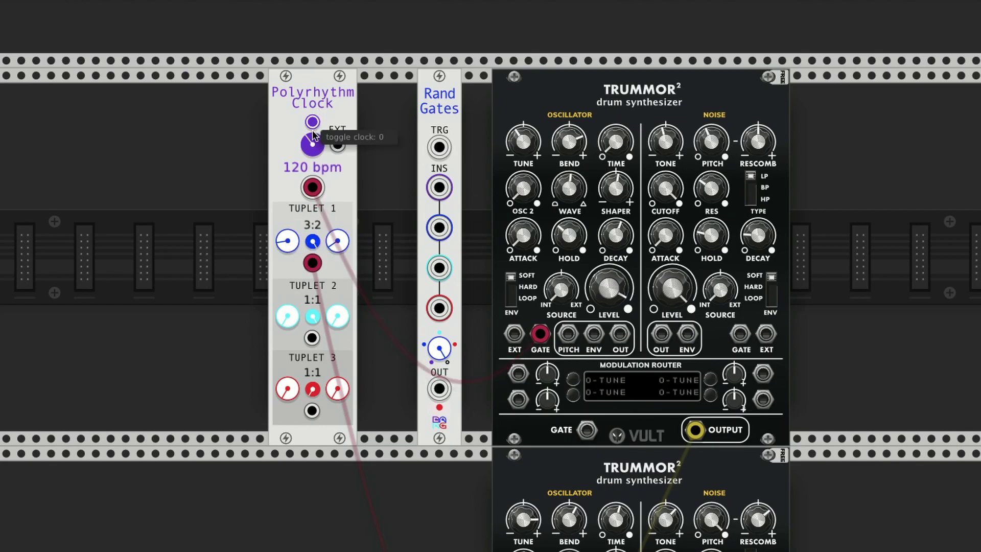
- Lower Tuplet 1's trigger probability to about 0.56 while listening, then set its ratio to 9:1
{"action": "left_click_drag", "start_coordinate": [338, 241], "coordinate": [288, 217]}
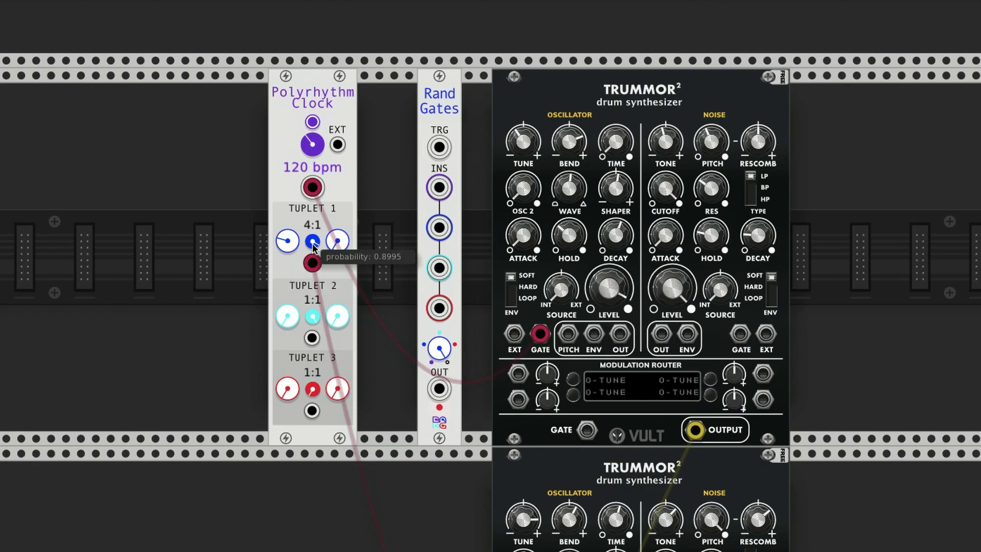
{"action": "left_click", "coordinate": [319, 122]}
{"action": "left_click_drag", "start_coordinate": [312, 240], "coordinate": [336, 418]}
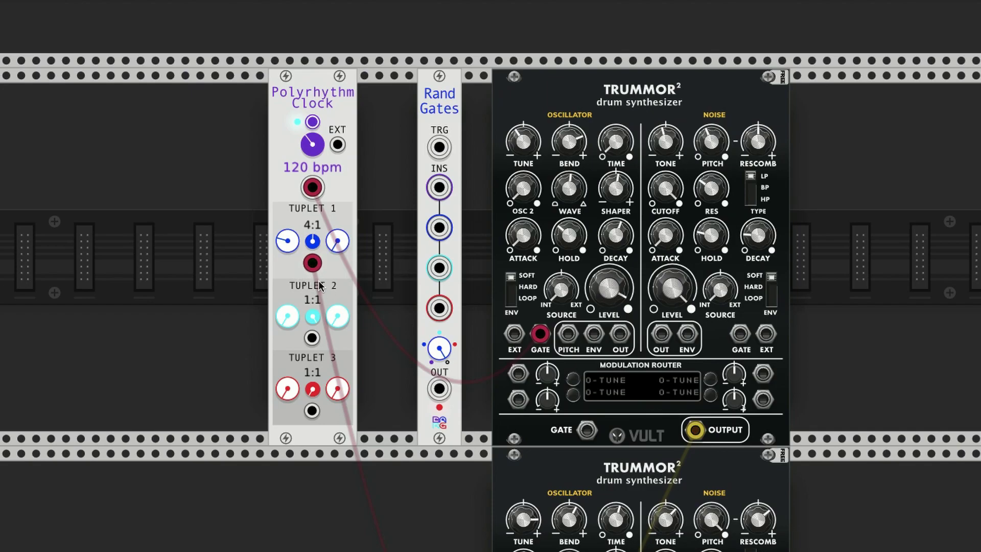
{"action": "left_click_drag", "start_coordinate": [312, 241], "coordinate": [312, 122]}
{"action": "left_click", "coordinate": [312, 122]}
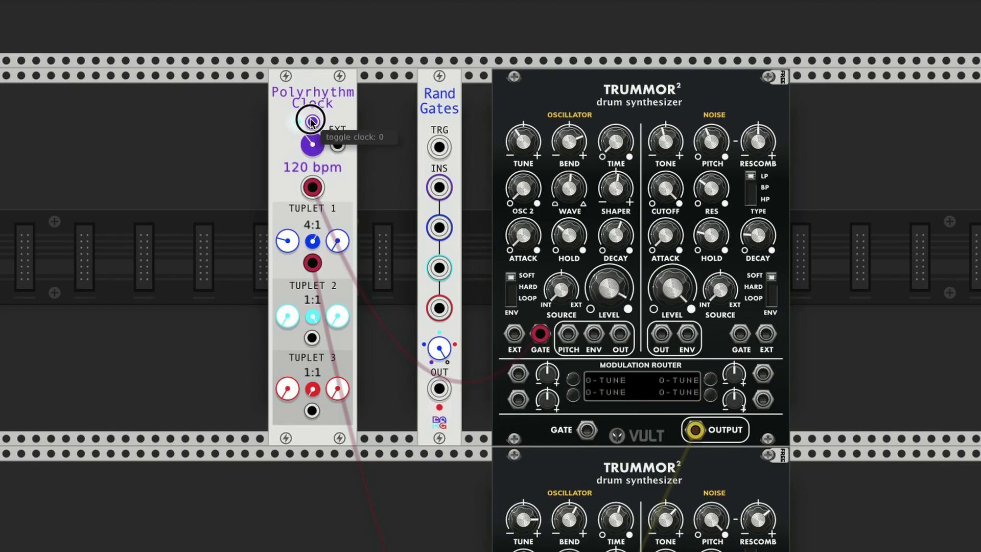
{"action": "left_click_drag", "start_coordinate": [296, 247], "coordinate": [302, 149]}
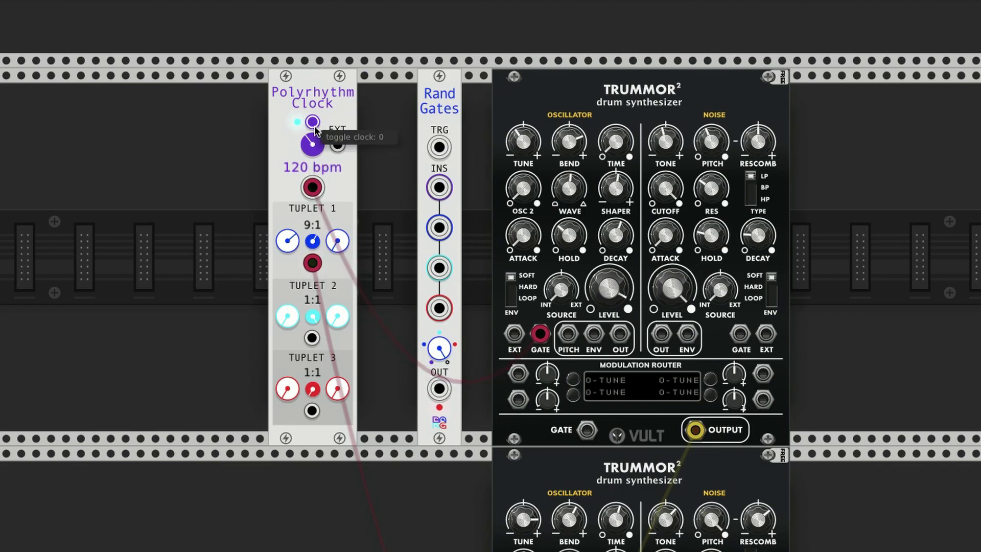
{"action": "left_click_drag", "start_coordinate": [336, 242], "coordinate": [298, 241]}
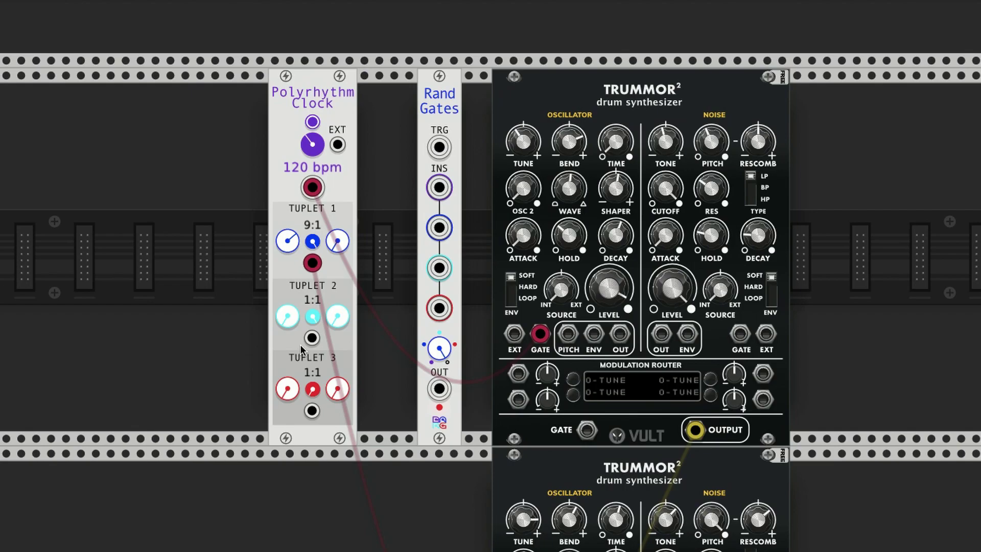
- Cable Tuplet 2 to the upper Trummor²'s noise gate and Tuplet 3 to the lower one's
{"action": "left_click_drag", "start_coordinate": [312, 338], "coordinate": [740, 334]}
{"action": "scroll", "coordinate": [368, 349], "scroll_direction": "down", "scroll_amount": 5}
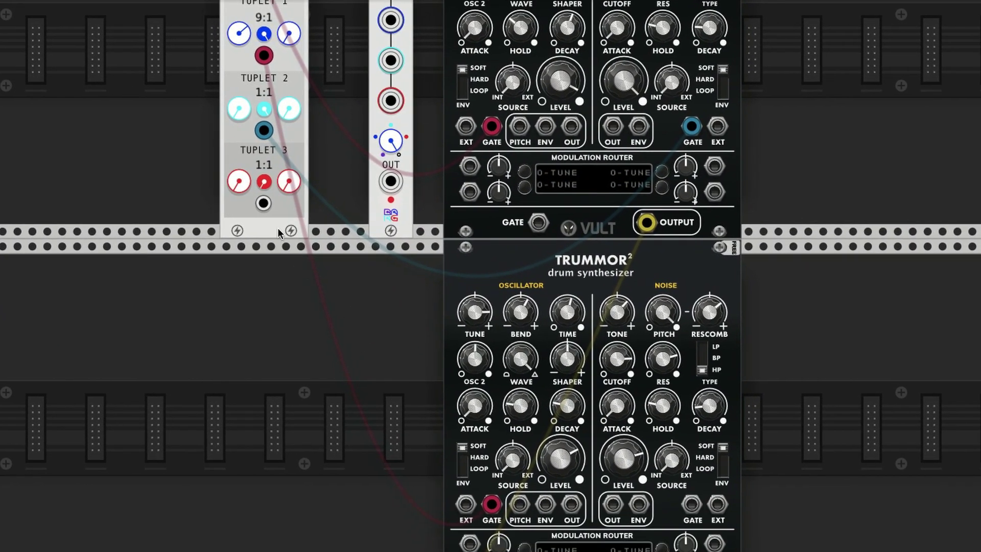
{"action": "left_click_drag", "start_coordinate": [263, 204], "coordinate": [691, 504]}
{"action": "scroll", "coordinate": [257, 378], "scroll_direction": "up", "scroll_amount": 5}
- Adjust Tuplet 1's ratio with the clock running, leaving it at 1:1
{"action": "left_click_drag", "start_coordinate": [254, 240], "coordinate": [254, 255]}
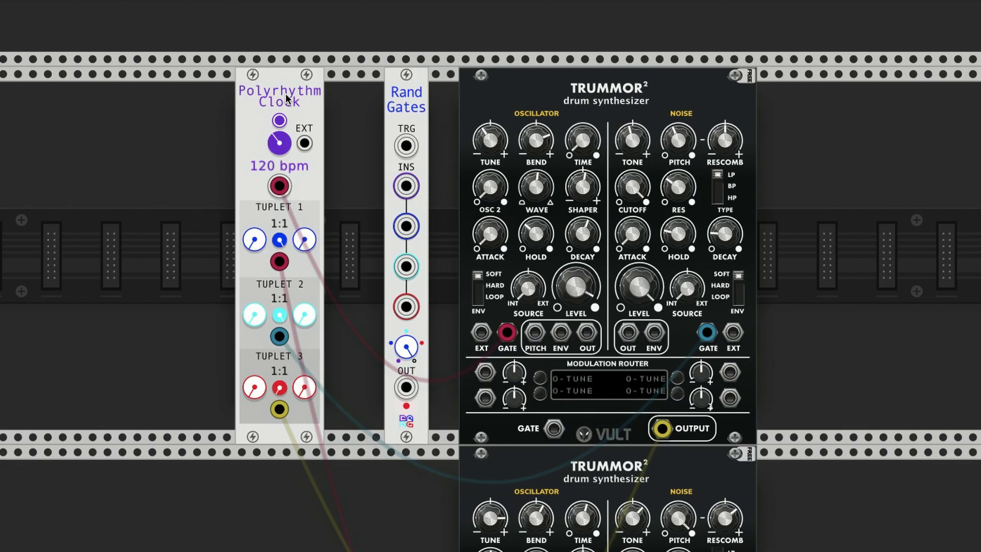
{"action": "left_click", "coordinate": [280, 121]}
{"action": "left_click_drag", "start_coordinate": [254, 239], "coordinate": [256, 207]}
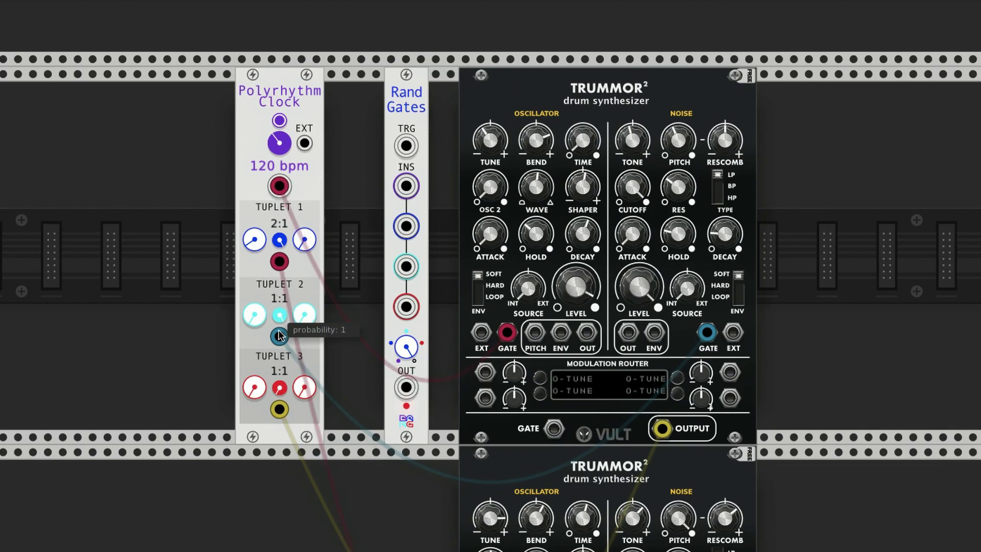
{"action": "mouse_move", "coordinate": [278, 322]}
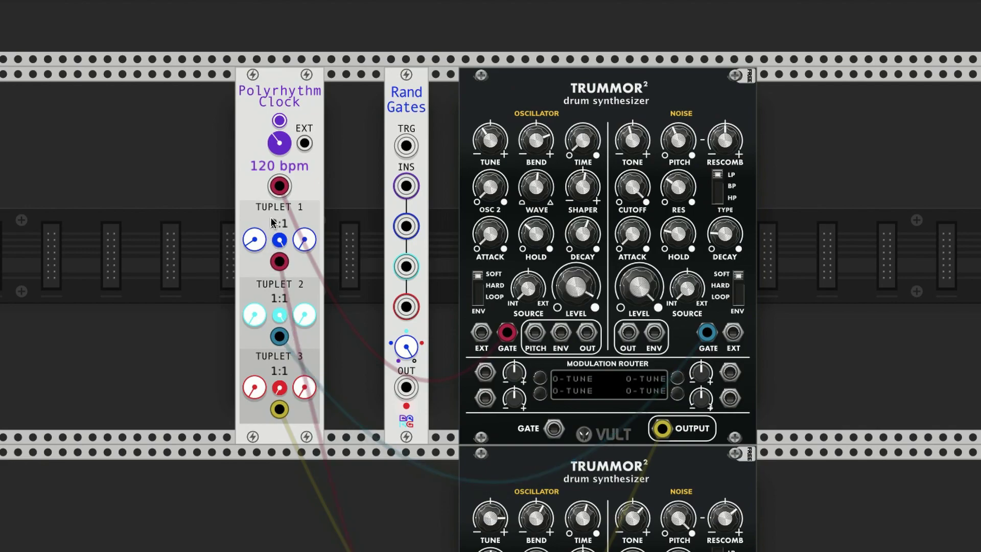
- Set Tuplet 1 and Tuplet 2 to 2:1 ratios, then stop the clock
{"action": "left_click_drag", "start_coordinate": [277, 239], "coordinate": [277, 235]}
{"action": "mouse_move", "coordinate": [284, 301]}
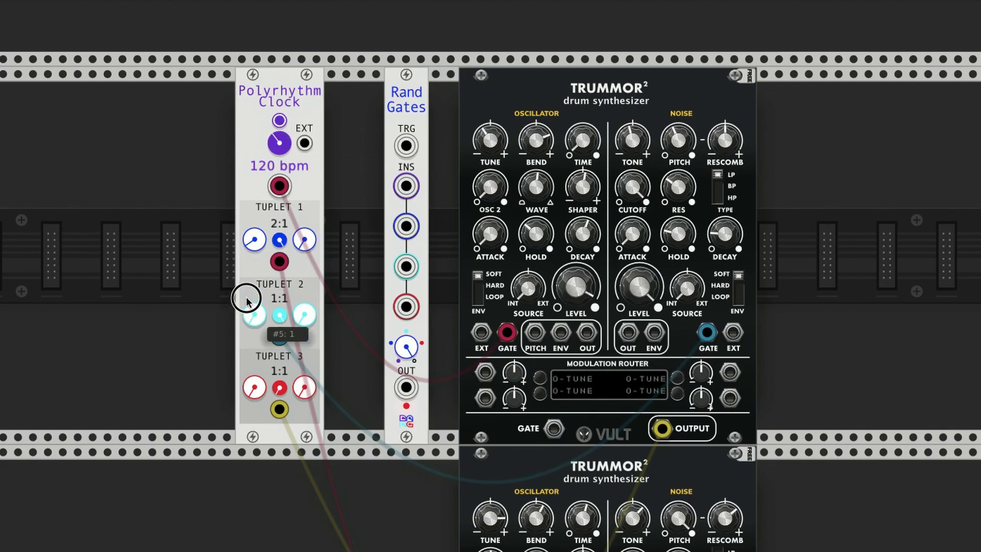
{"action": "left_click_drag", "start_coordinate": [247, 301], "coordinate": [246, 293]}
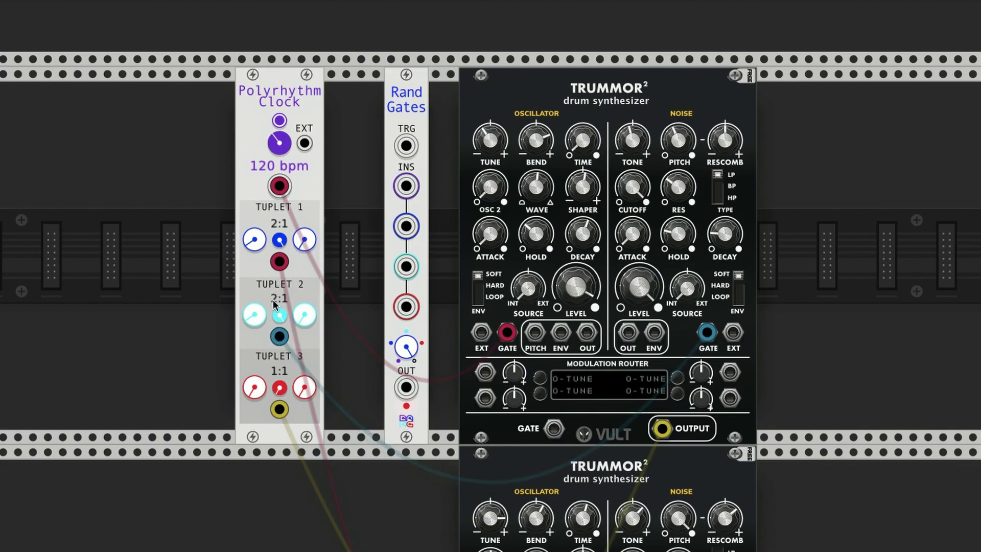
{"action": "mouse_move", "coordinate": [260, 309]}
{"action": "left_click", "coordinate": [278, 120]}
- Return Tuplet 2's ratio to 1:1
{"action": "mouse_move", "coordinate": [252, 319]}
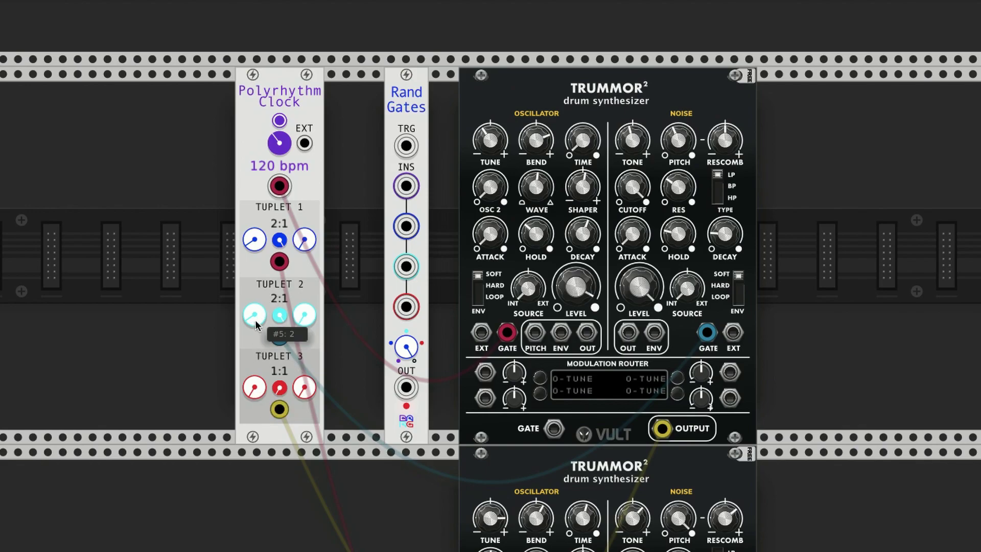
{"action": "mouse_move", "coordinate": [256, 251]}
{"action": "left_mouse_down"}
{"action": "mouse_move", "coordinate": [263, 296]}
{"action": "mouse_move", "coordinate": [258, 264]}
{"action": "left_mouse_up"}
{"action": "left_click_drag", "start_coordinate": [255, 320], "coordinate": [268, 391]}
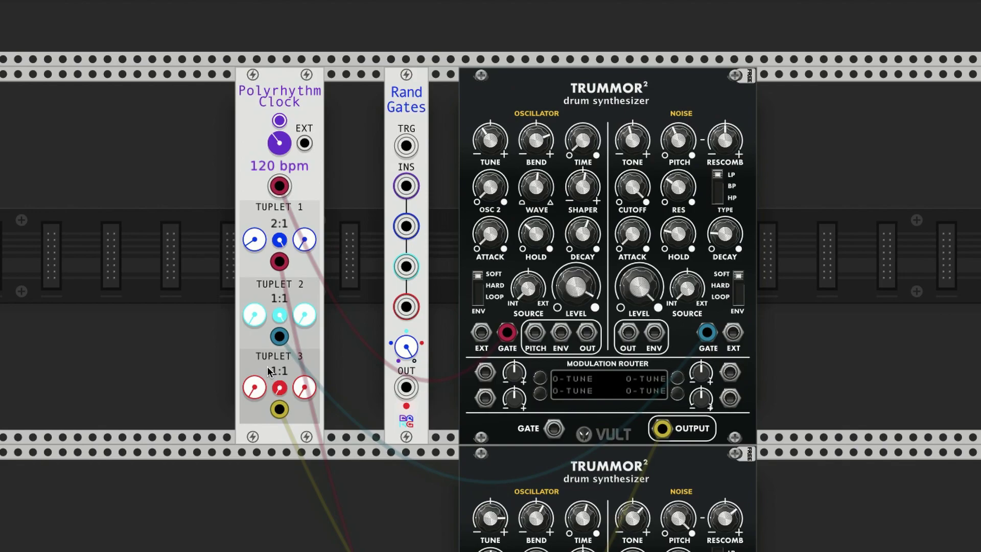
- Set Tuplet 2's ratio to 3:1, auditioning the rhythm before and after
{"action": "left_click", "coordinate": [278, 121]}
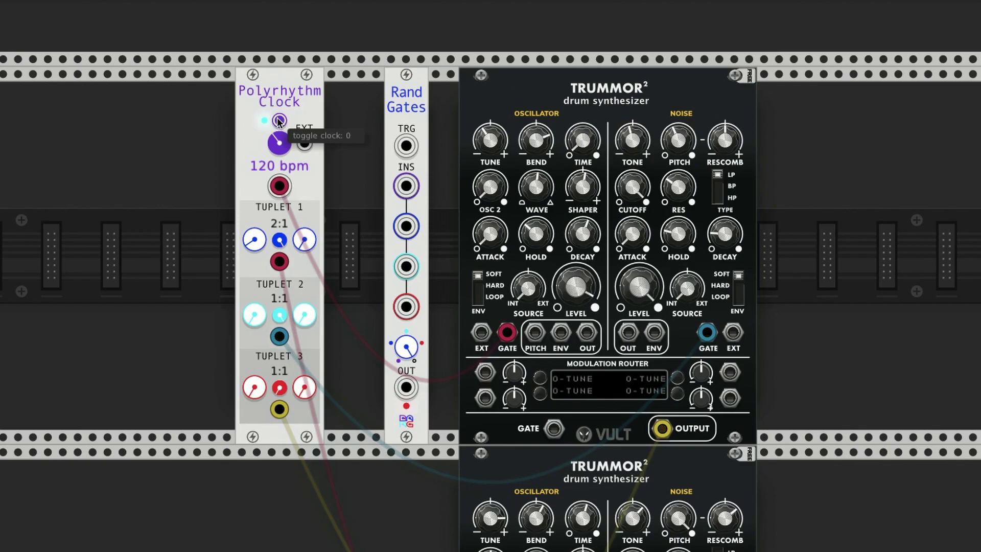
{"action": "left_click", "coordinate": [279, 121]}
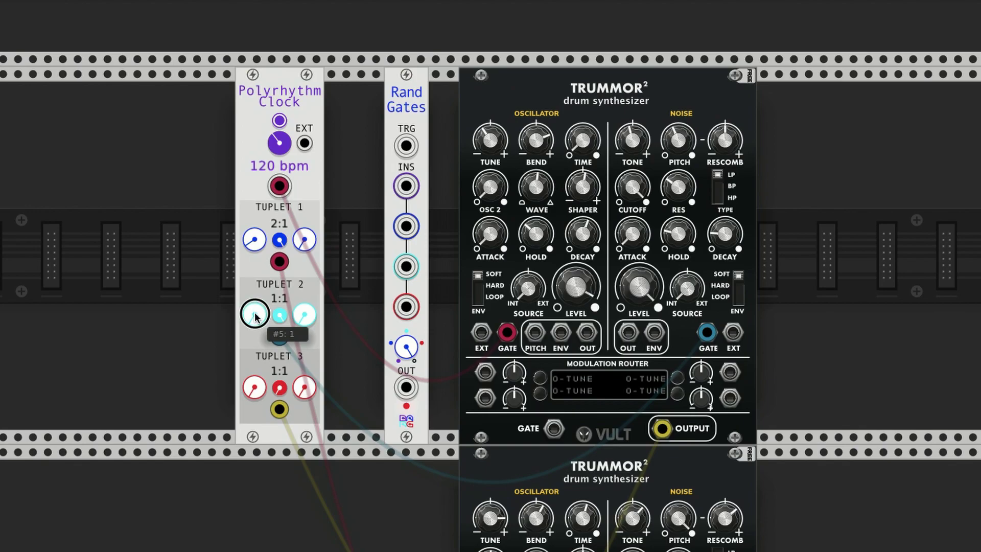
{"action": "left_click_drag", "start_coordinate": [255, 317], "coordinate": [263, 245]}
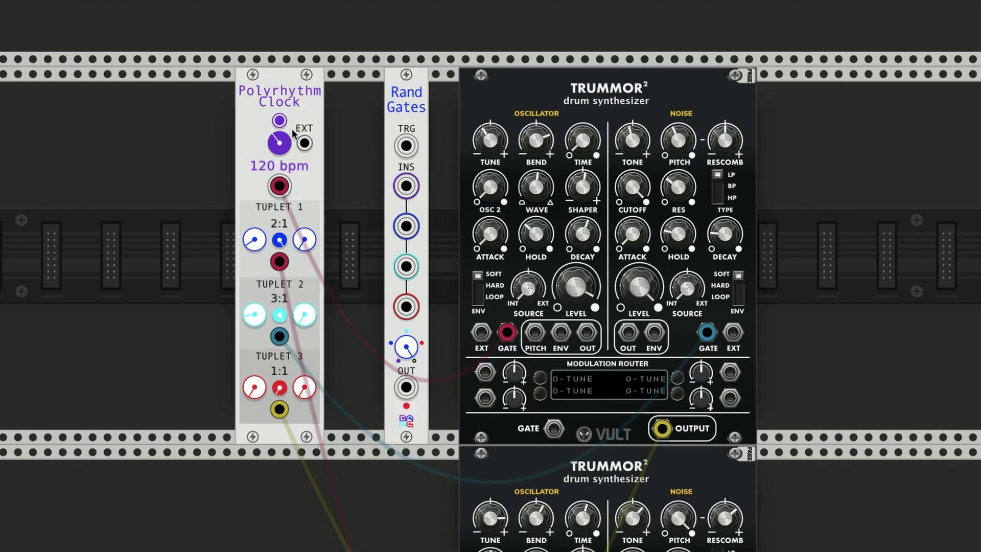
{"action": "left_click", "coordinate": [280, 121]}
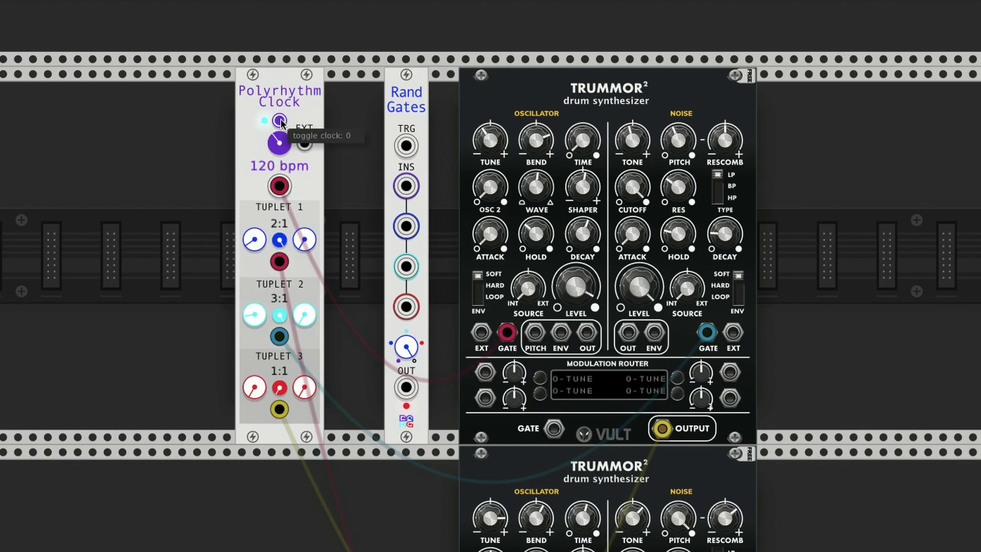
{"action": "left_click", "coordinate": [279, 121]}
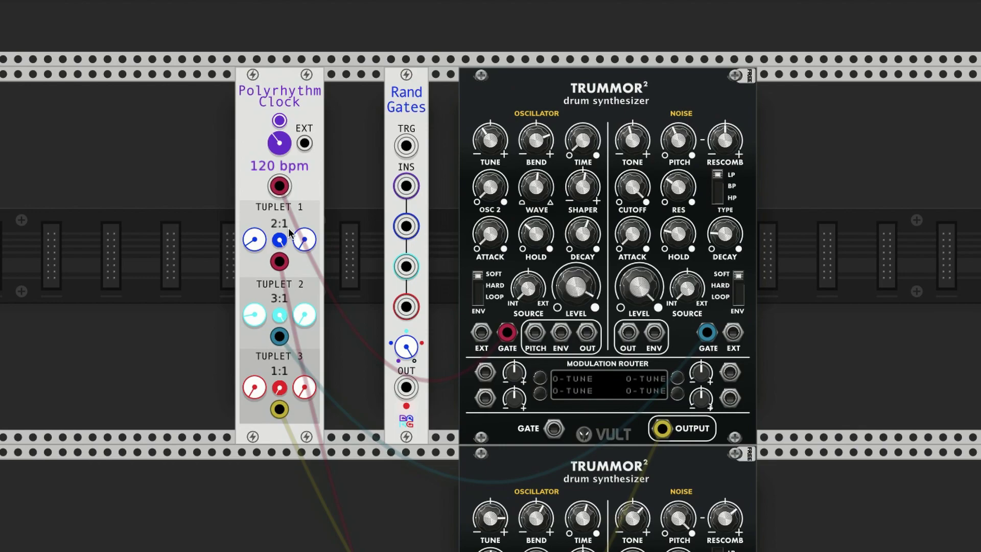
- Change Tuplet 2's ratio to 3:2 and listen to the result
{"action": "mouse_move", "coordinate": [246, 309]}
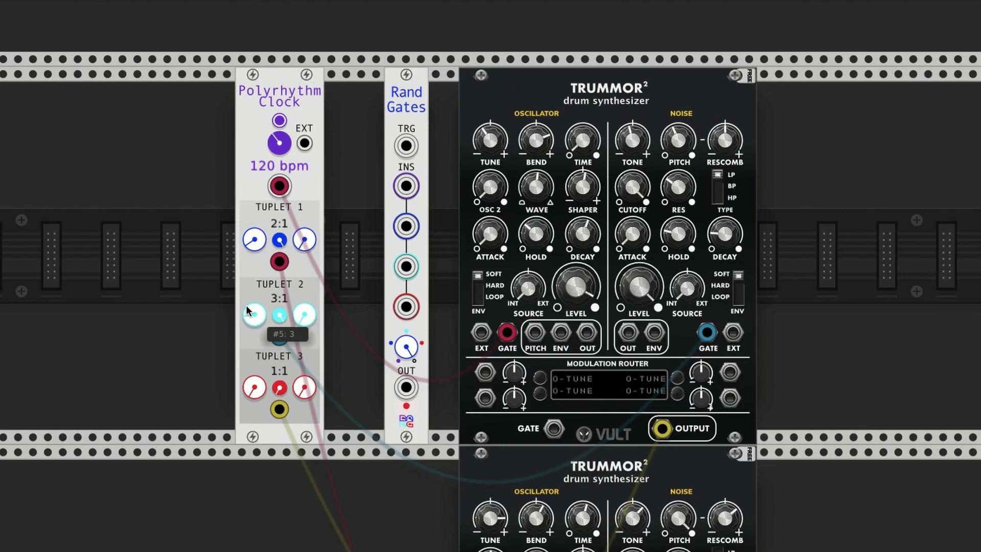
{"action": "mouse_move", "coordinate": [305, 324]}
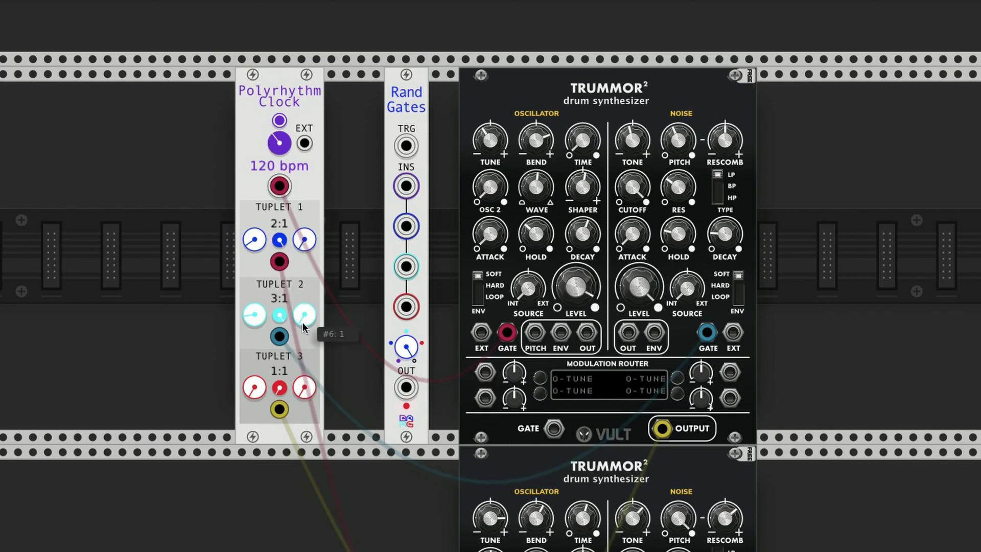
{"action": "left_click_drag", "start_coordinate": [305, 316], "coordinate": [300, 294]}
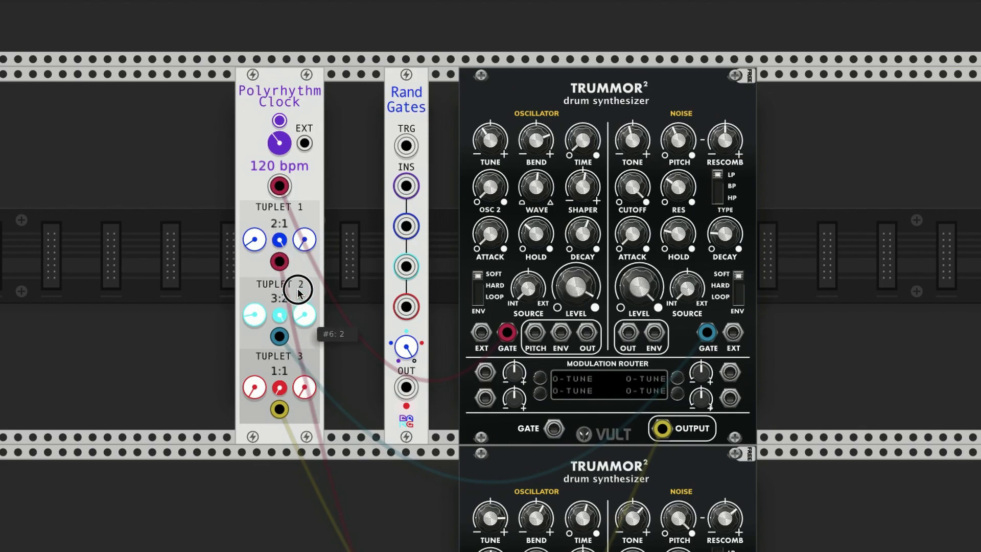
{"action": "left_click", "coordinate": [279, 120]}
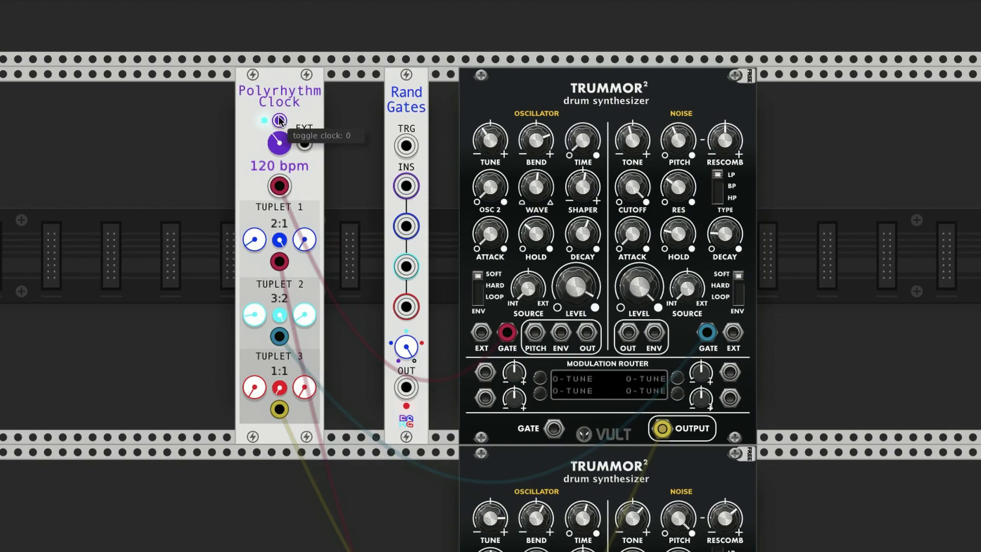
{"action": "left_click", "coordinate": [279, 121]}
- Audition the rhythm again, then set Tuplet 3's ratio to 4:1
{"action": "left_click", "coordinate": [279, 121]}
{"action": "left_click", "coordinate": [279, 121]}
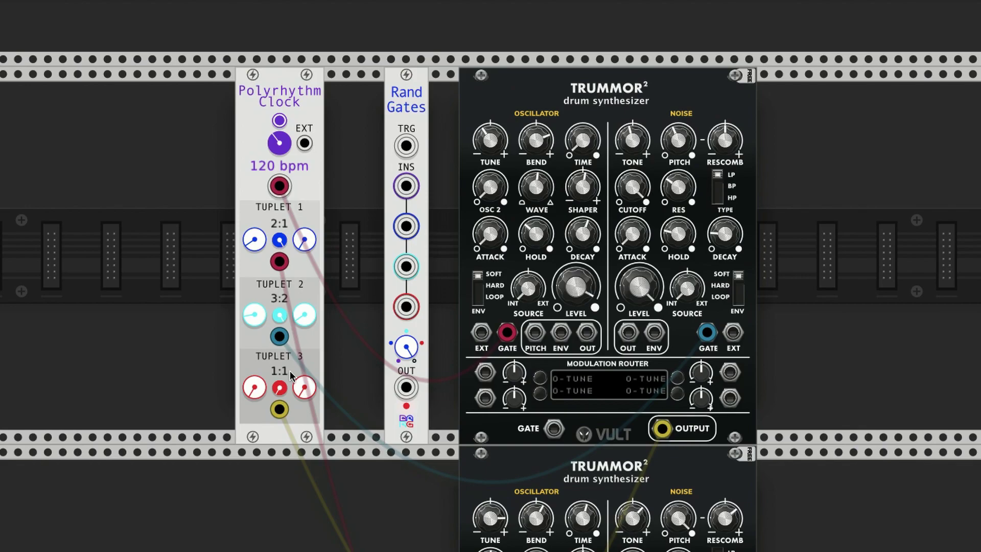
{"action": "left_click_drag", "start_coordinate": [249, 404], "coordinate": [249, 388]}
- Start the clock and try Tuplet 3 at 5:1 before returning it to 4:1
{"action": "left_click", "coordinate": [279, 122]}
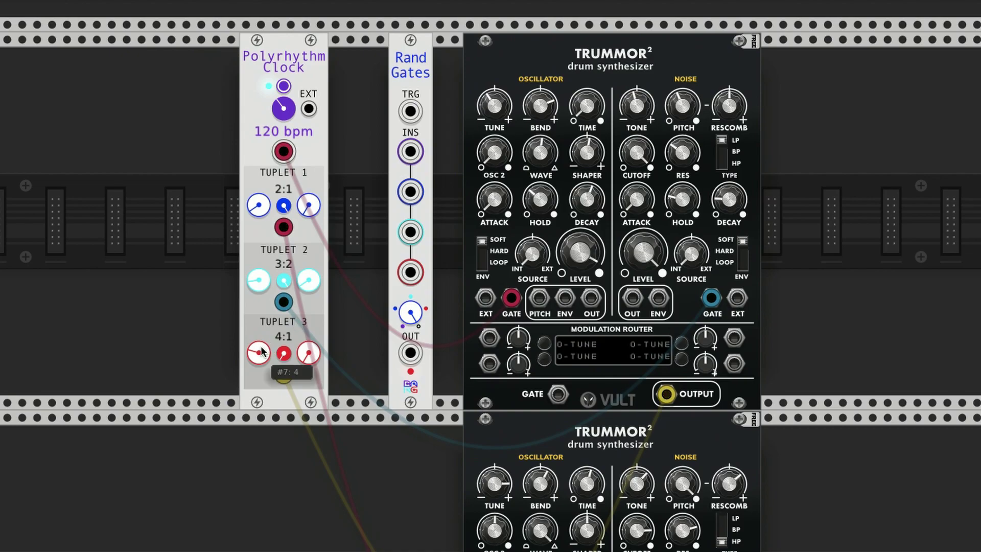
{"action": "left_click_drag", "start_coordinate": [256, 385], "coordinate": [258, 354]}
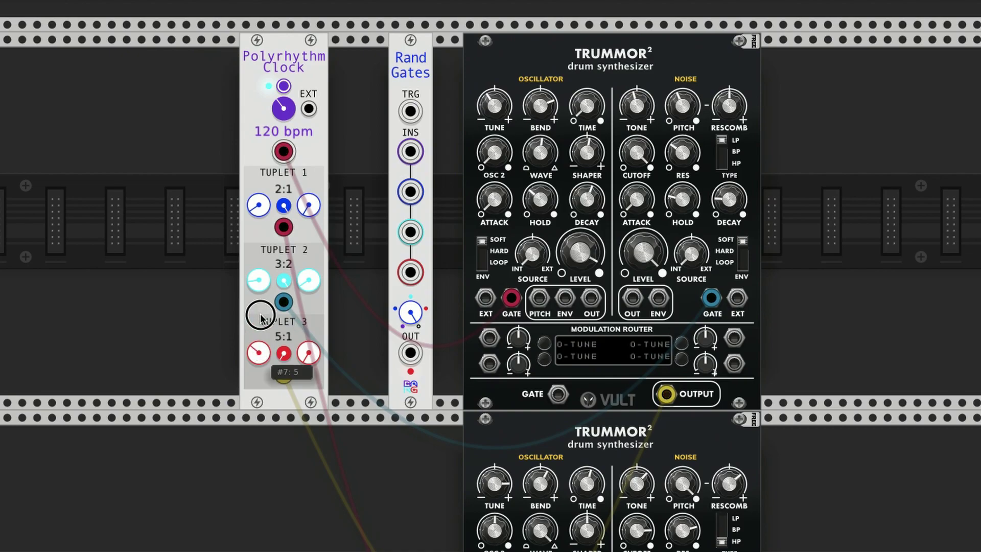
{"action": "left_click_drag", "start_coordinate": [261, 318], "coordinate": [261, 327]}
{"action": "scroll", "coordinate": [380, 391], "scroll_direction": "down", "scroll_amount": 5}
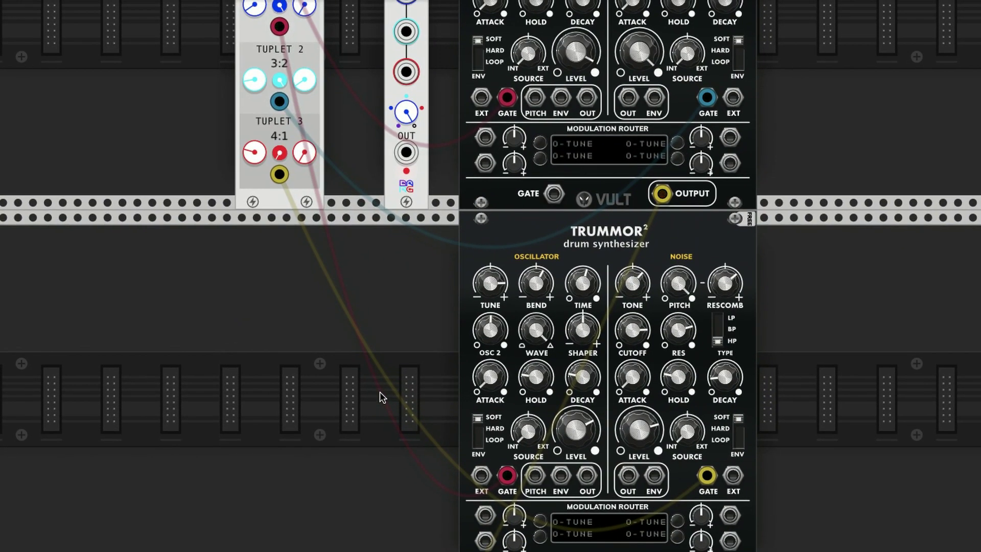
{"action": "scroll", "coordinate": [380, 391], "scroll_direction": "up", "scroll_amount": 3}
{"action": "left_click", "coordinate": [269, 274]}
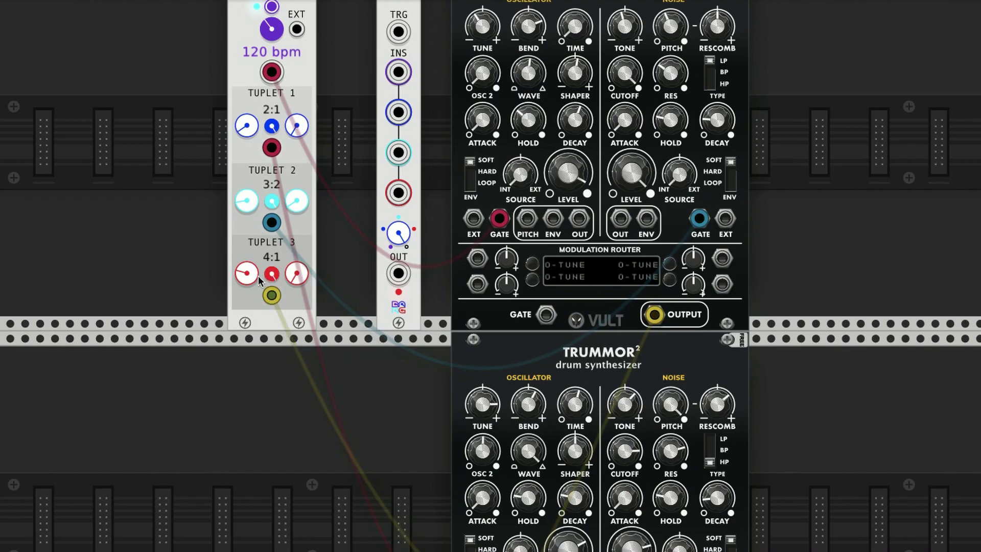
{"action": "scroll", "coordinate": [259, 280], "scroll_direction": "up", "scroll_amount": 2}
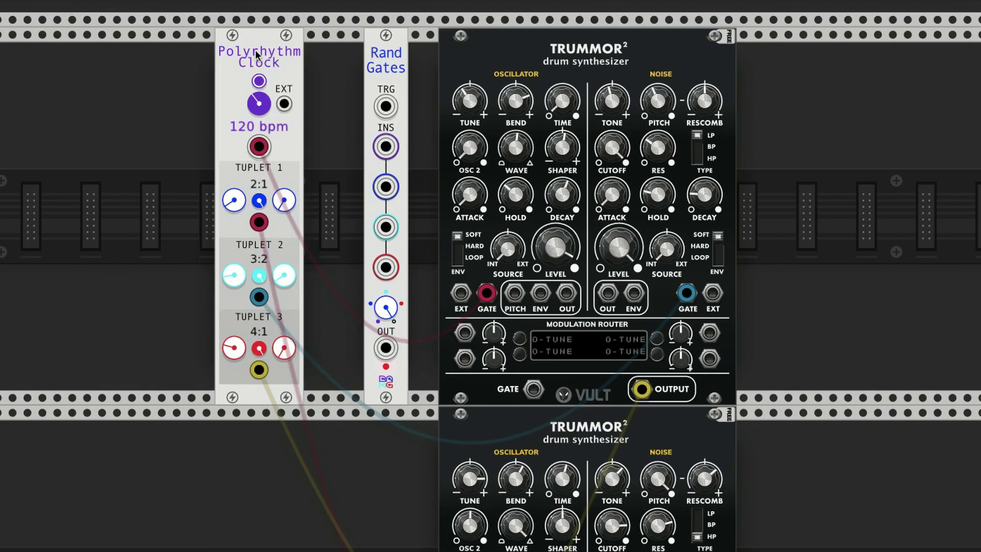
- Set Tuplet 3 to 4:3, audition it, and lower its trigger probability to about 0.6
{"action": "left_click", "coordinate": [260, 81]}
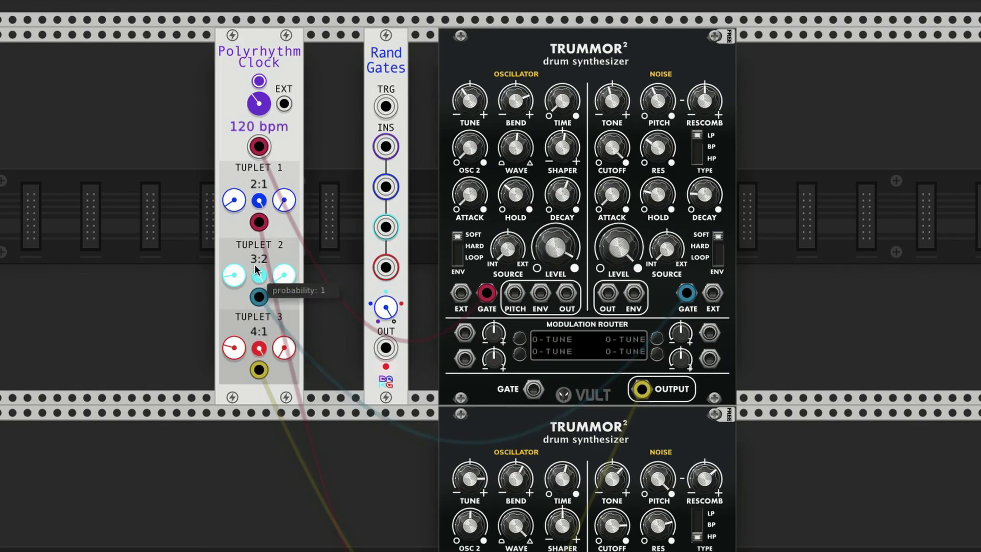
{"action": "left_click_drag", "start_coordinate": [283, 348], "coordinate": [294, 261]}
{"action": "left_click", "coordinate": [257, 105]}
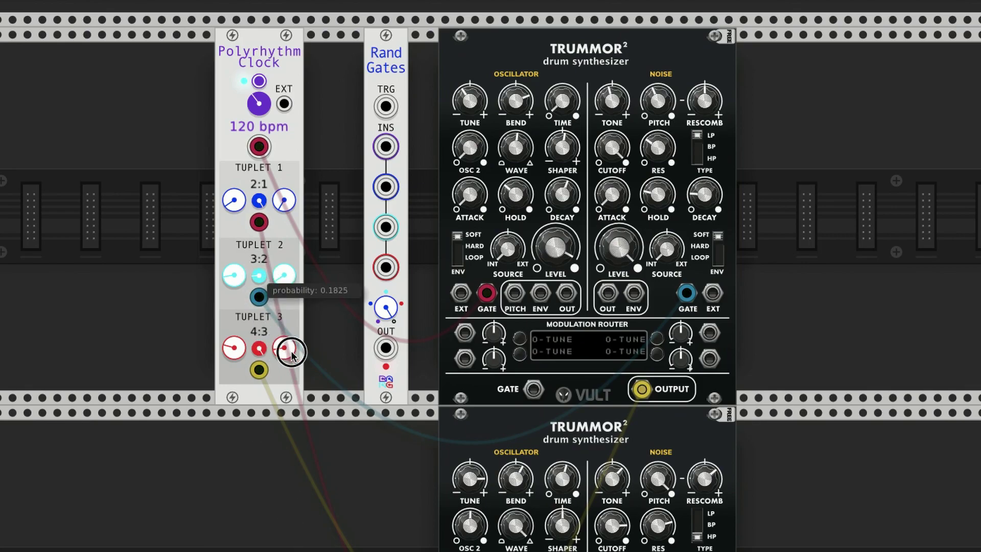
{"action": "left_click", "coordinate": [261, 81]}
{"action": "left_click", "coordinate": [262, 81]}
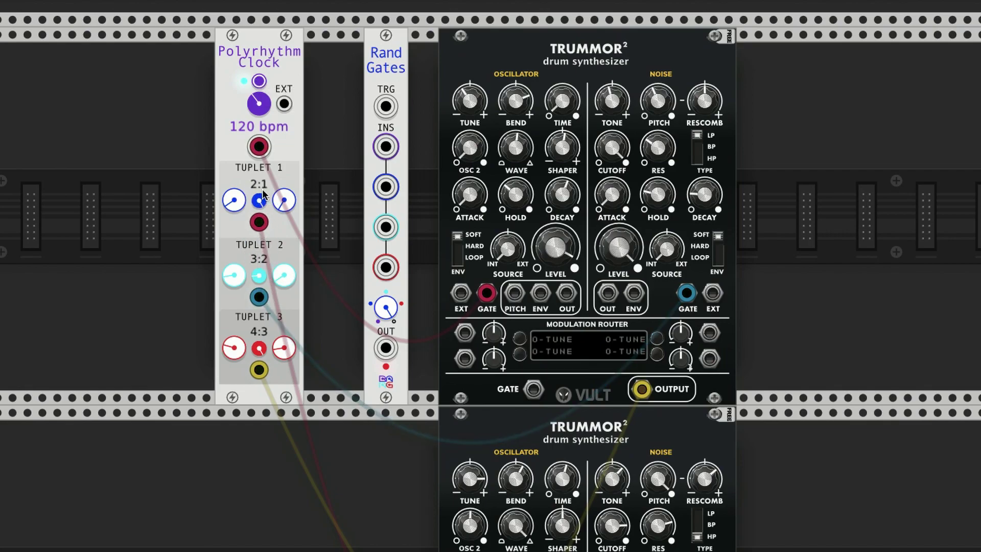
{"action": "left_click_drag", "start_coordinate": [261, 396], "coordinate": [291, 508]}
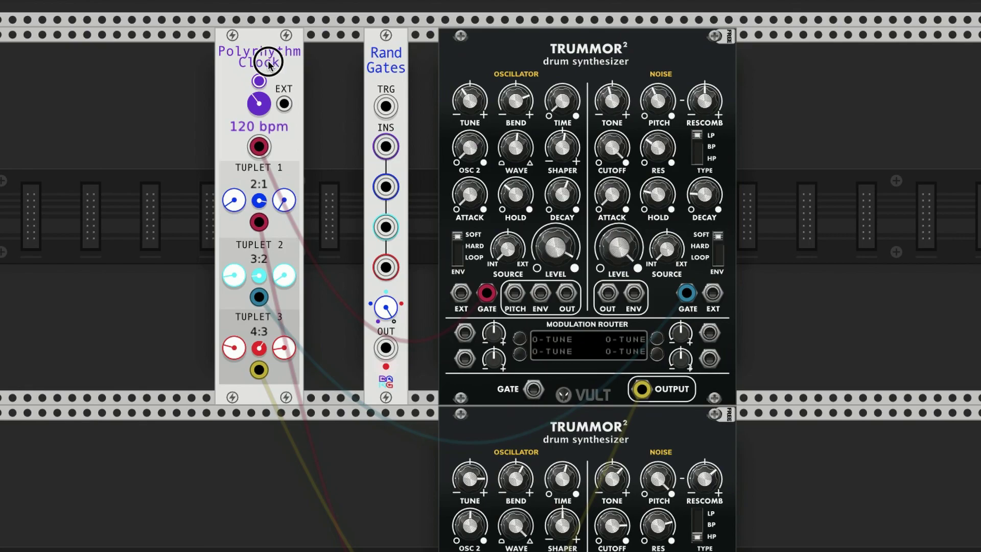
- Duplicate the Polyrhythm Clock, cable it into the original's EXT input, and keep 12 PPQN external mode
{"action": "left_click_drag", "start_coordinate": [262, 64], "coordinate": [129, 65]}
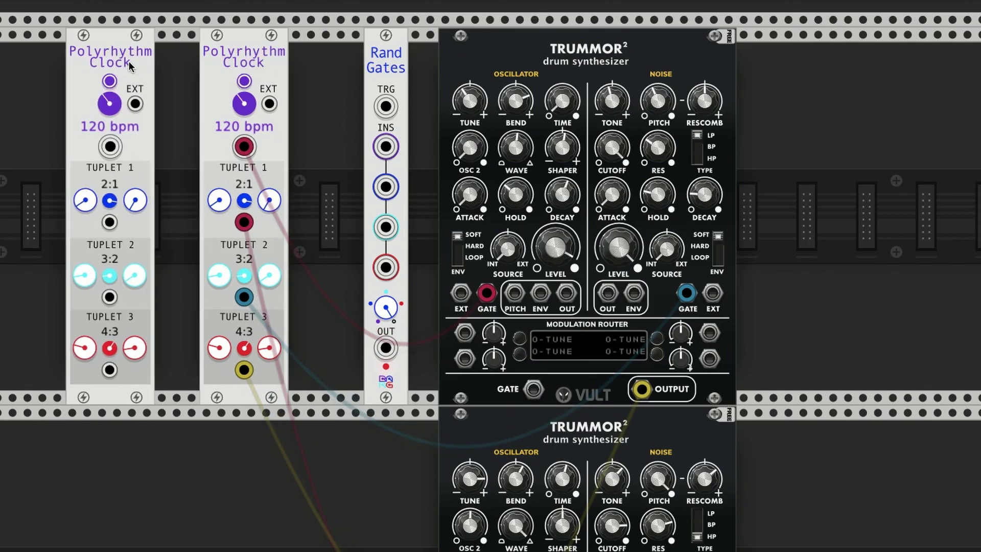
{"action": "left_click_drag", "start_coordinate": [110, 148], "coordinate": [269, 103]}
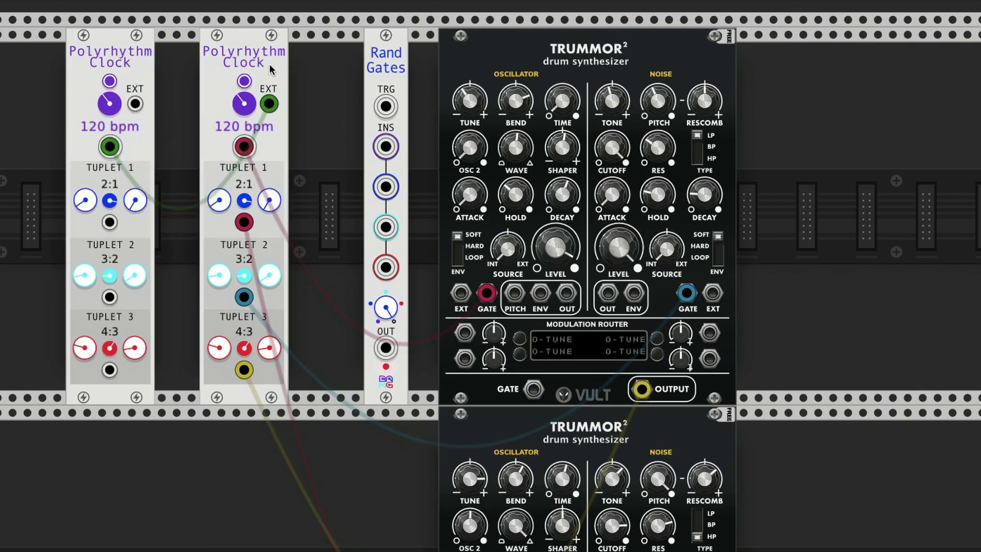
{"action": "right_click", "coordinate": [271, 58]}
{"action": "mouse_move", "coordinate": [388, 210]}
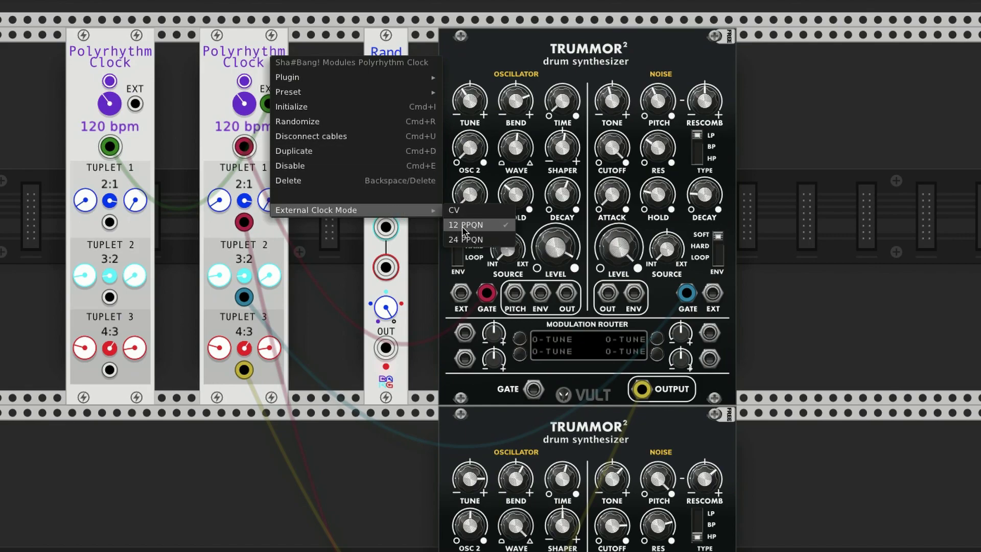
{"action": "left_click", "coordinate": [492, 228]}
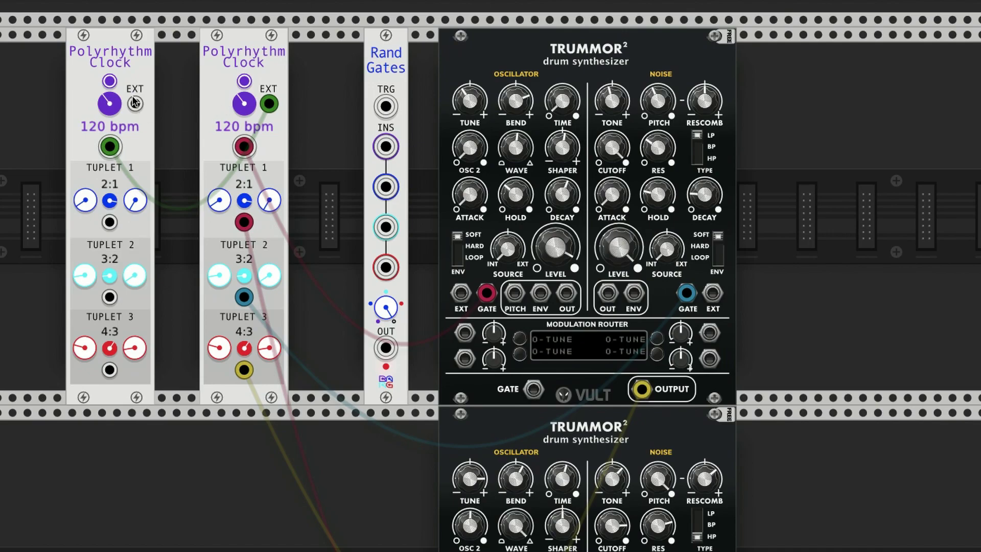
{"action": "mouse_move", "coordinate": [112, 109]}
- Start the new master clock and raise its tempo to about 1504 bpm, so the follower clock runs at 125 bpm
{"action": "left_click", "coordinate": [111, 82]}
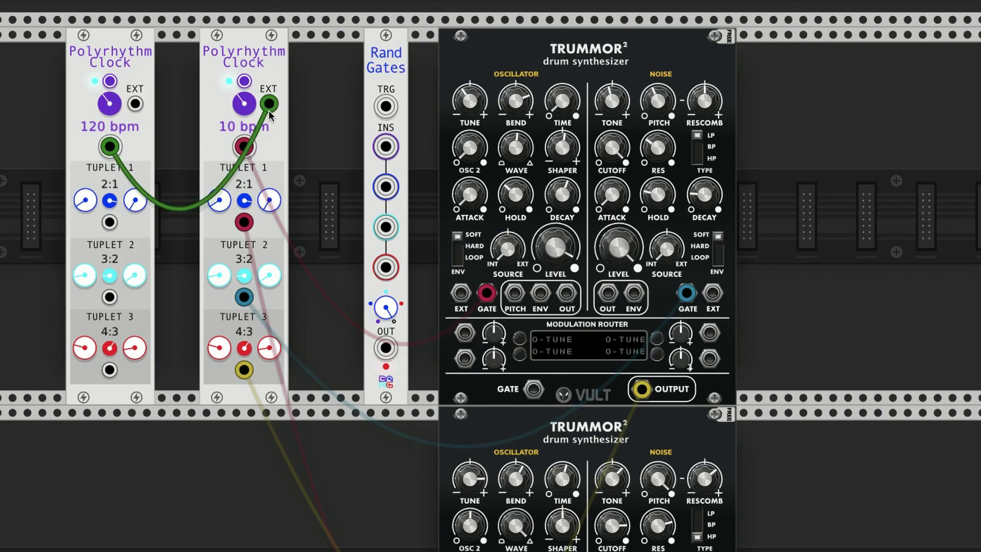
{"action": "left_click_drag", "start_coordinate": [110, 103], "coordinate": [153, 149]}
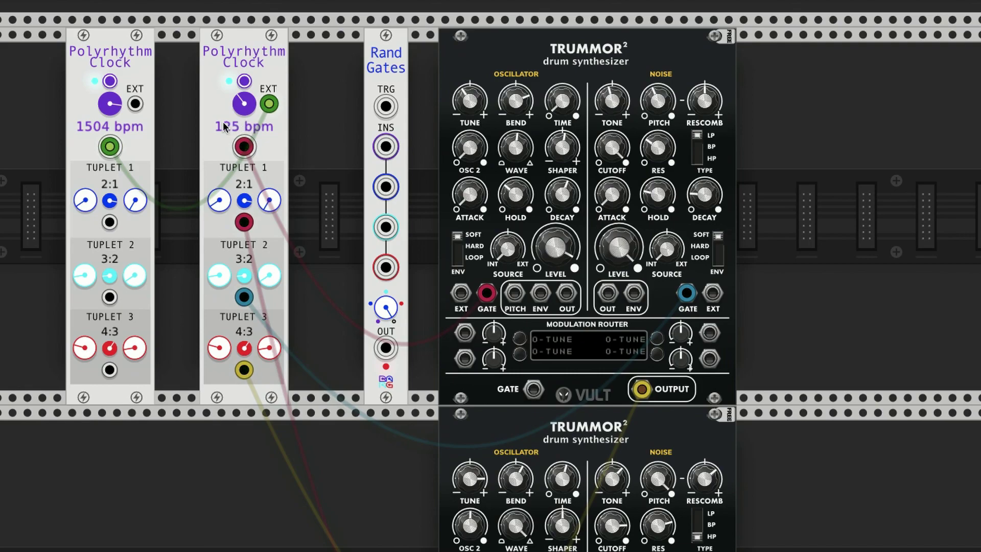
{"action": "mouse_move", "coordinate": [248, 278]}
{"action": "mouse_move", "coordinate": [247, 353]}
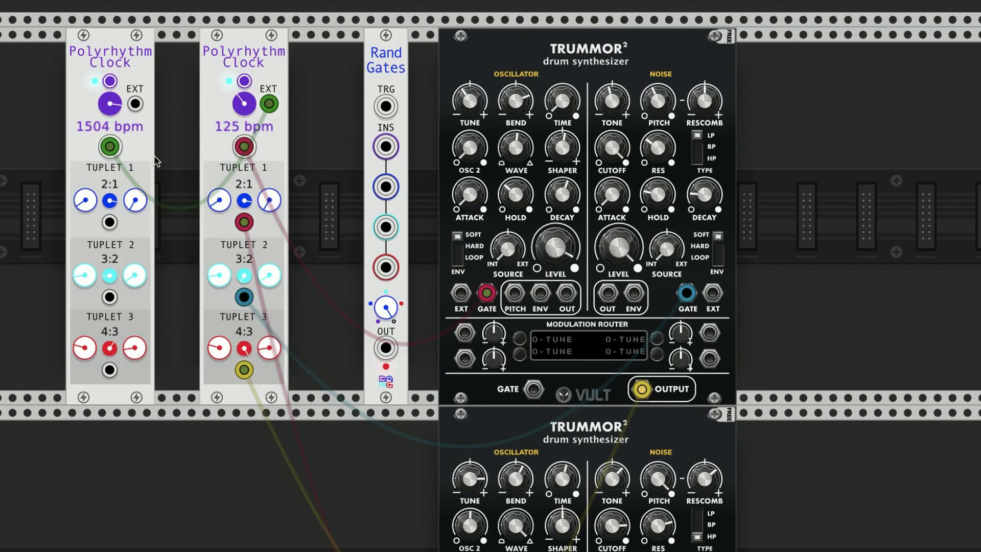
{"action": "mouse_move", "coordinate": [109, 108]}
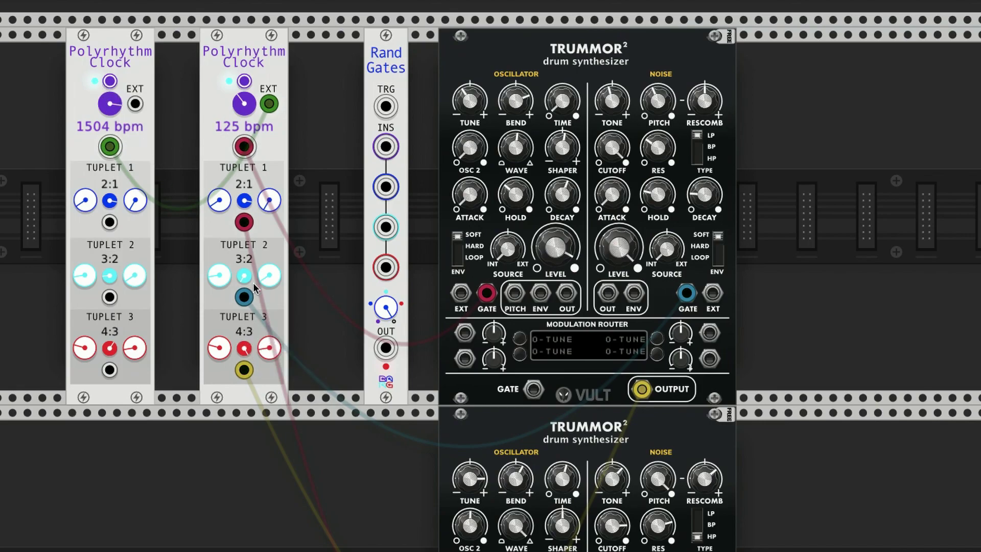
- Try different Tuplet 2 ratios on the second clock and unplug the yellow Tuplet 3 cable
{"action": "left_click_drag", "start_coordinate": [264, 281], "coordinate": [280, 207]}
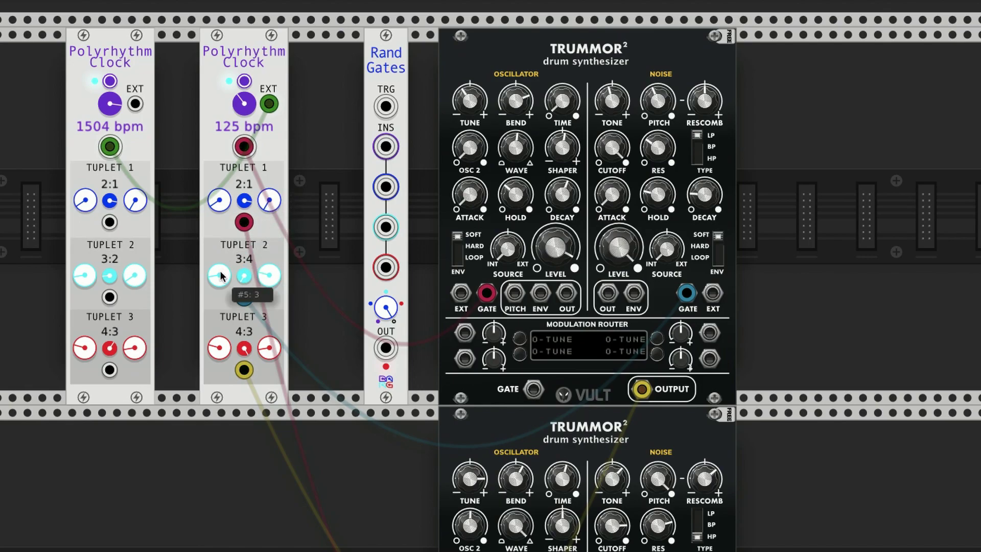
{"action": "left_click_drag", "start_coordinate": [219, 276], "coordinate": [222, 350]}
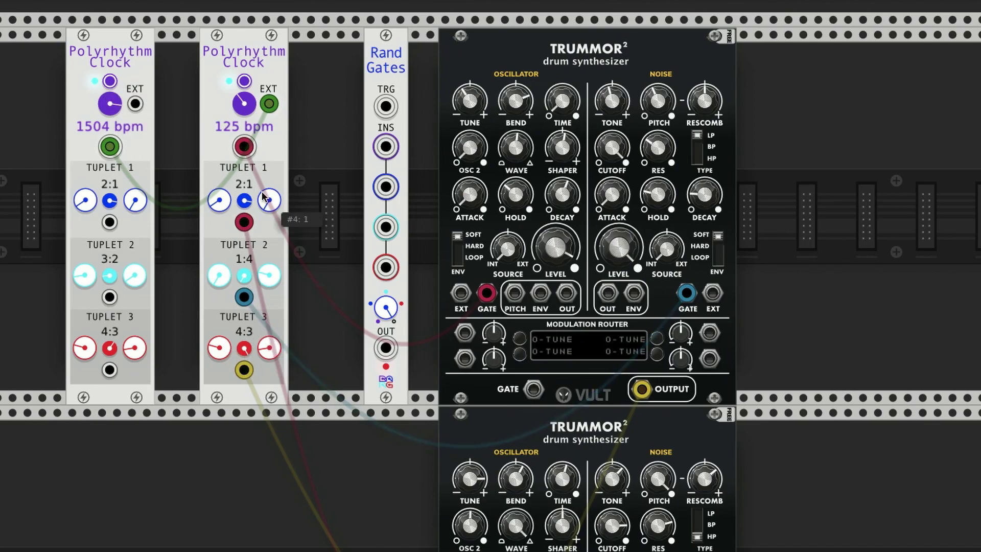
{"action": "mouse_move", "coordinate": [225, 278]}
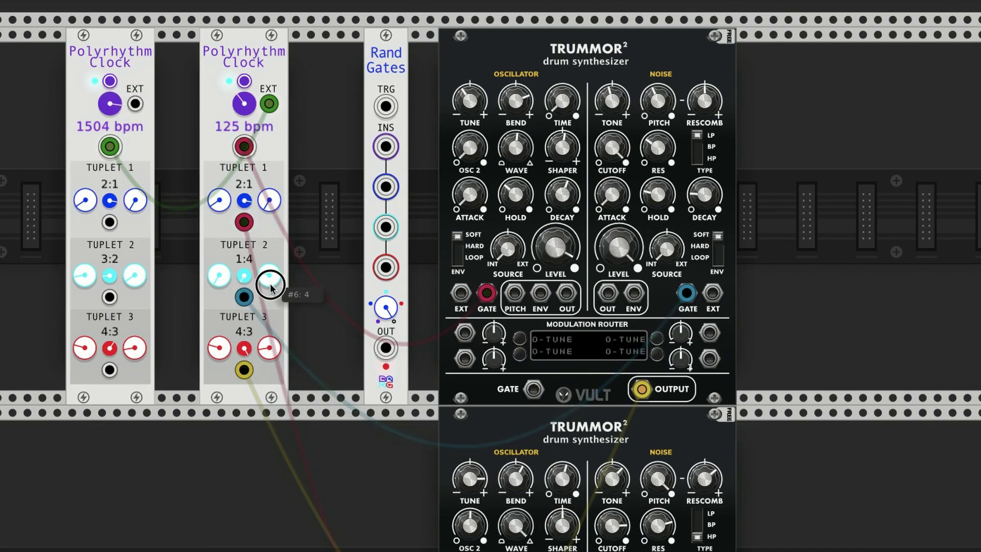
{"action": "left_click_drag", "start_coordinate": [269, 279], "coordinate": [280, 368]}
{"action": "right_click", "coordinate": [243, 372]}
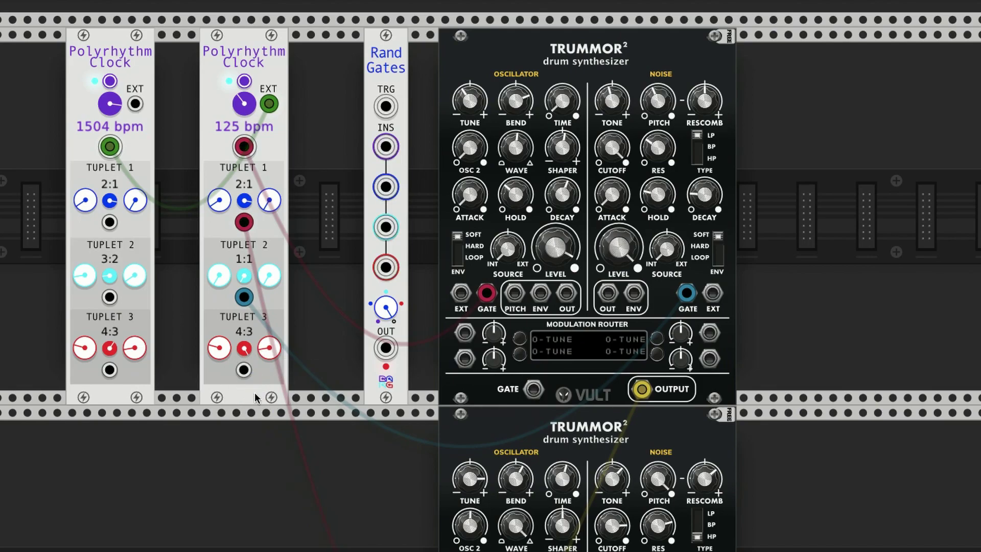
- Set Tuplet 2 to 3:2 and slow the master clock to about 466 bpm
{"action": "left_click_drag", "start_coordinate": [219, 276], "coordinate": [219, 204]}
{"action": "left_click_drag", "start_coordinate": [263, 281], "coordinate": [253, 246]}
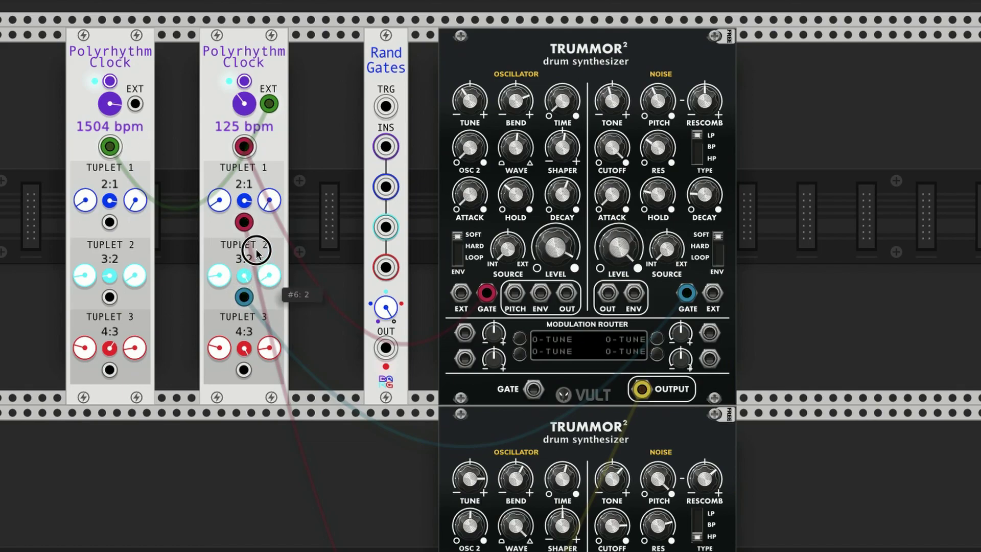
{"action": "left_click_drag", "start_coordinate": [105, 107], "coordinate": [120, 187]}
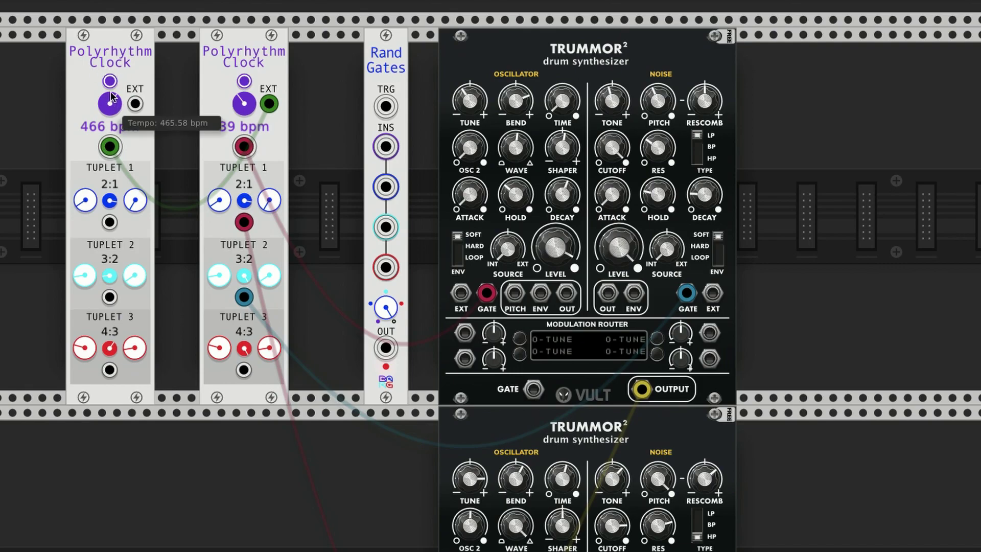
- Delete the first Polyrhythm Clock and slide the remaining clock and Rand Gates left
{"action": "left_click_drag", "start_coordinate": [148, 63], "coordinate": [86, 51]}
{"action": "key", "text": "Delete"}
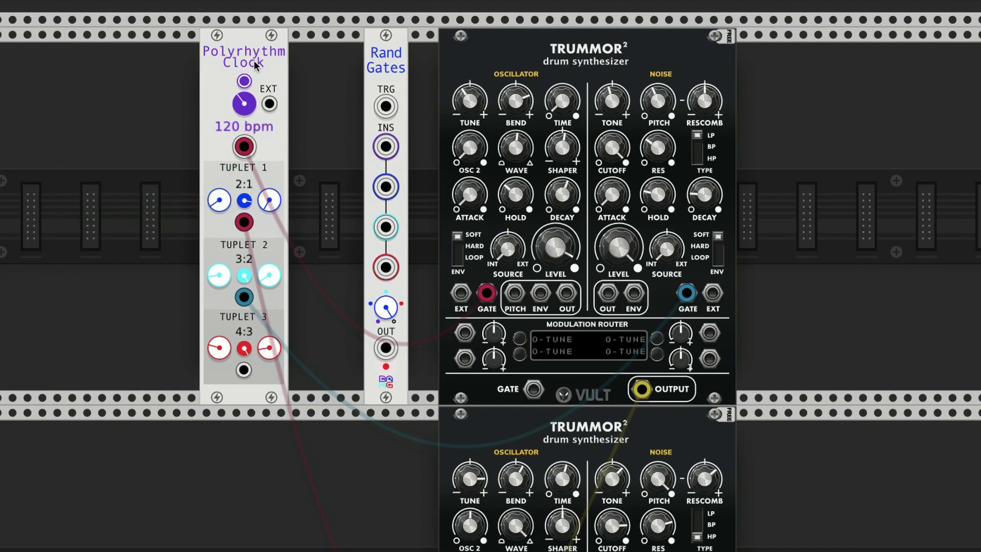
{"action": "left_click_drag", "start_coordinate": [257, 63], "coordinate": [124, 56]}
{"action": "left_click_drag", "start_coordinate": [367, 62], "coordinate": [208, 65]}
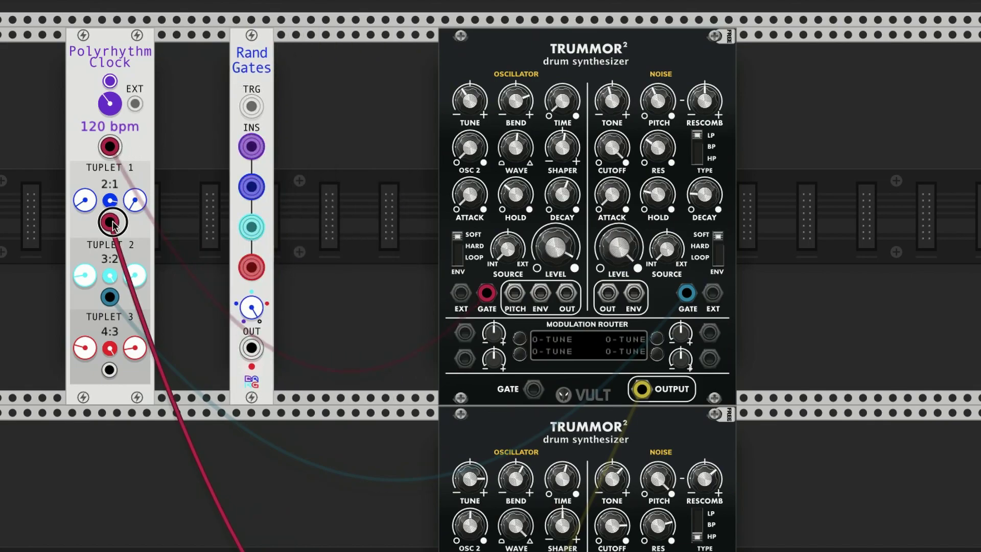
- Remove the clock's red Tuplet 1 and clock output cables and seat it just left of Rand Gates
{"action": "left_click_drag", "start_coordinate": [110, 222], "coordinate": [197, 328]}
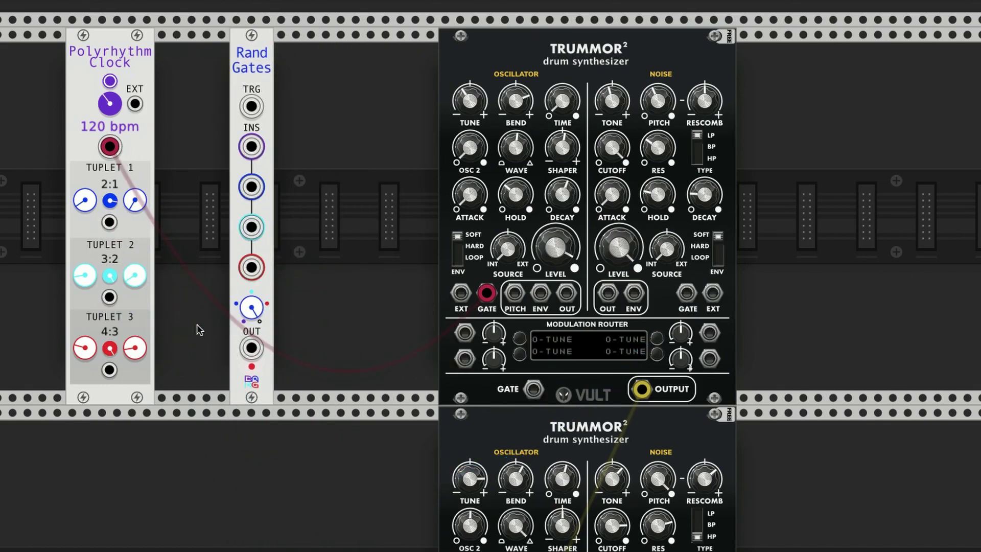
{"action": "left_click_drag", "start_coordinate": [488, 305], "coordinate": [696, 294]}
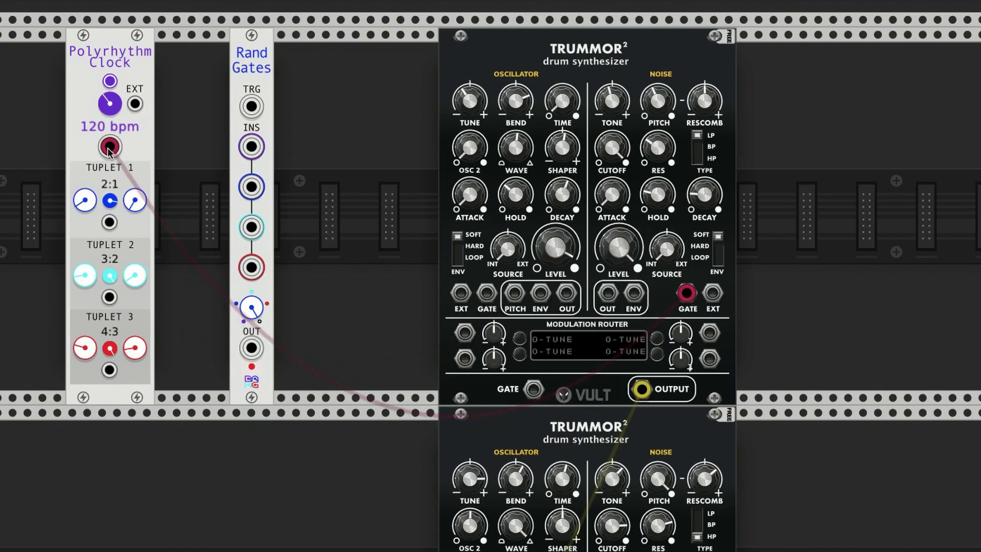
{"action": "left_click_drag", "start_coordinate": [109, 148], "coordinate": [322, 146]}
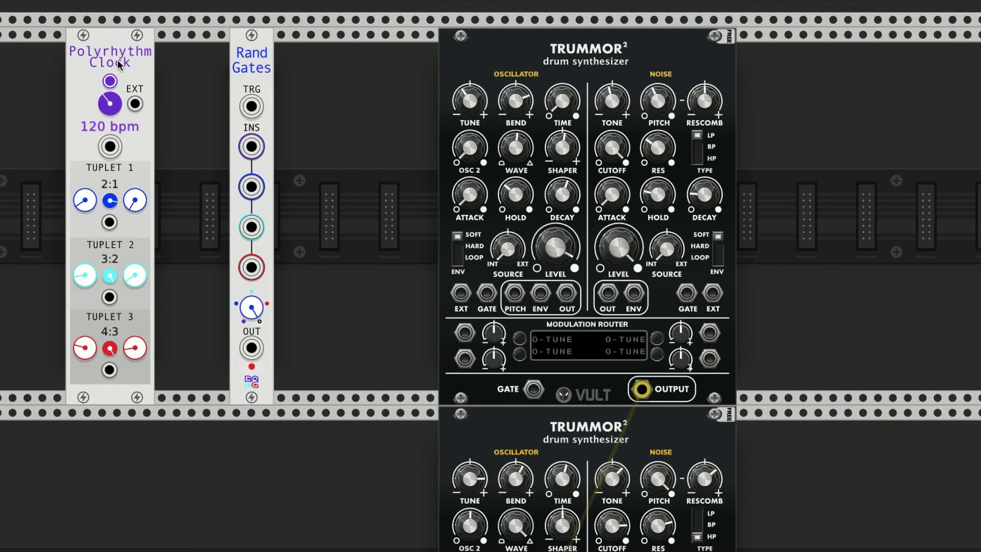
{"action": "mouse_move", "coordinate": [119, 64]}
{"action": "left_mouse_down"}
{"action": "mouse_move", "coordinate": [291, 79]}
{"action": "mouse_move", "coordinate": [334, 64]}
{"action": "mouse_move", "coordinate": [120, 63]}
{"action": "left_mouse_up"}
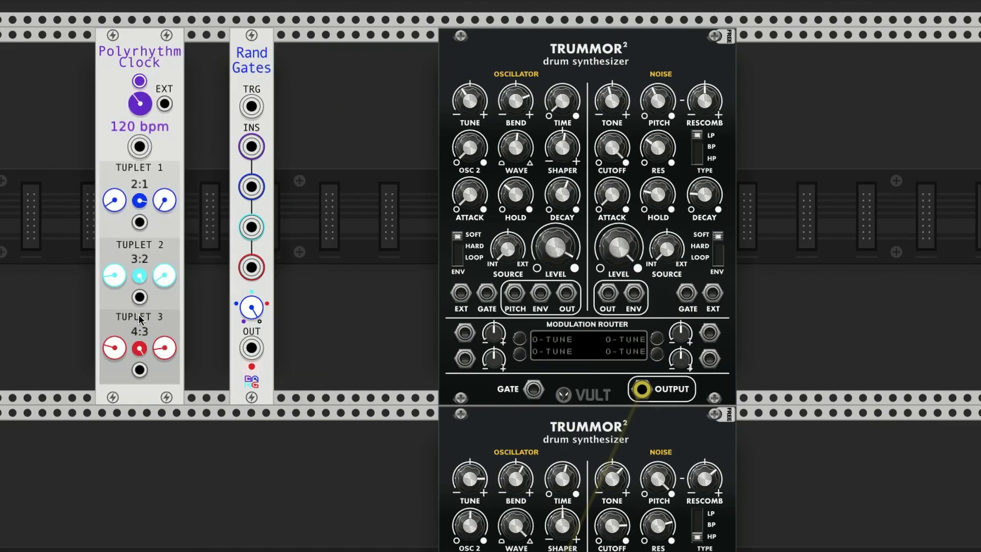
- Patch the Tuplet 3, Tuplet 2 and Tuplet 1 outputs into the Rand Gates inputs
{"action": "left_click_drag", "start_coordinate": [140, 369], "coordinate": [251, 267]}
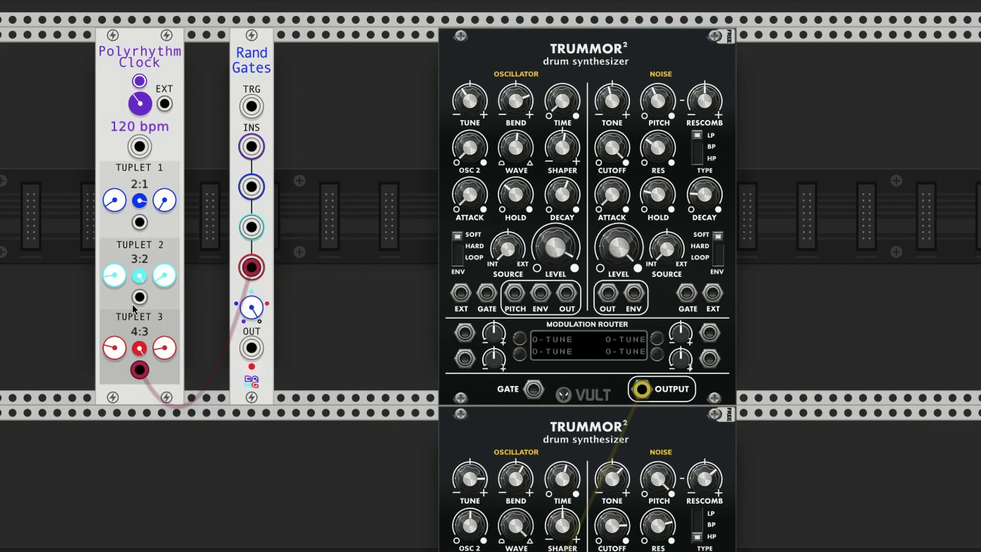
{"action": "left_click_drag", "start_coordinate": [139, 297], "coordinate": [251, 227]}
{"action": "left_click_drag", "start_coordinate": [140, 222], "coordinate": [252, 187]}
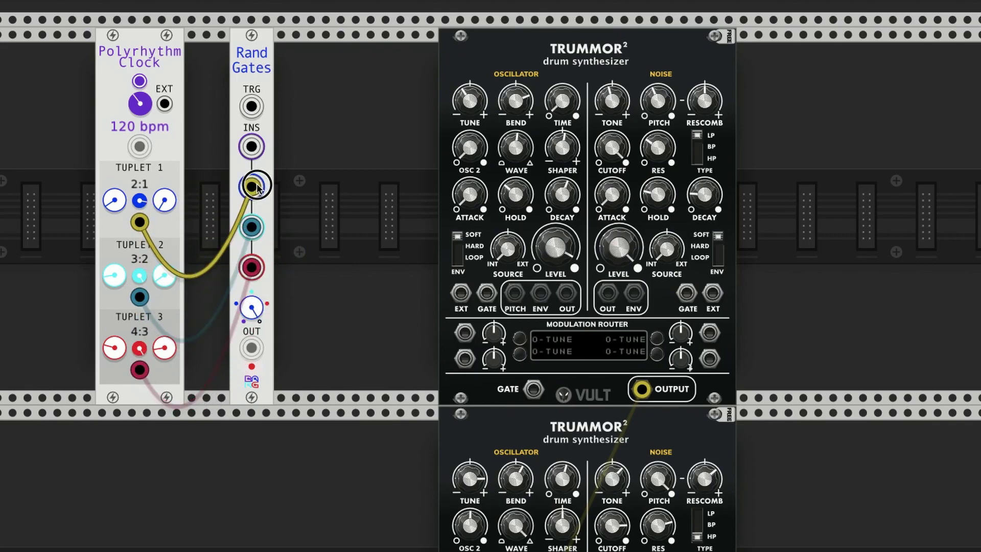
- Connect the clock output to Rand Gates' INS and TRG, and Rand Gates OUT to Trummor's noise gate
{"action": "left_click_drag", "start_coordinate": [140, 147], "coordinate": [252, 146]}
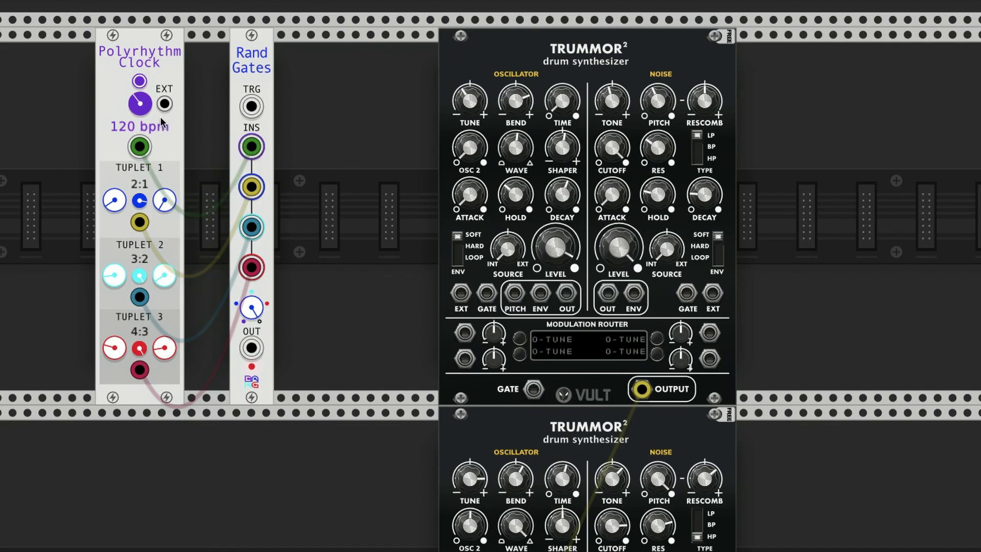
{"action": "left_click_drag", "start_coordinate": [251, 350], "coordinate": [686, 293]}
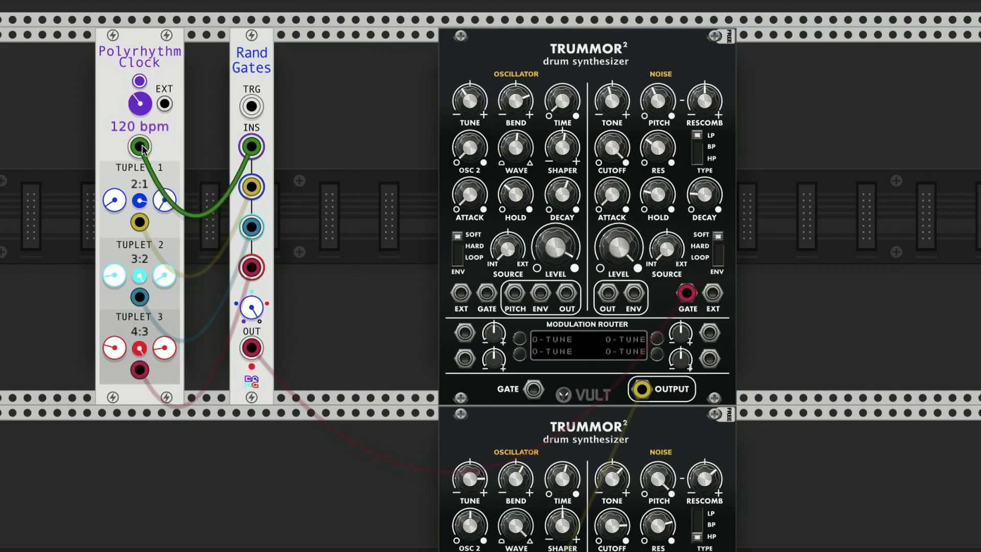
{"action": "left_click_drag", "start_coordinate": [141, 148], "coordinate": [252, 107]}
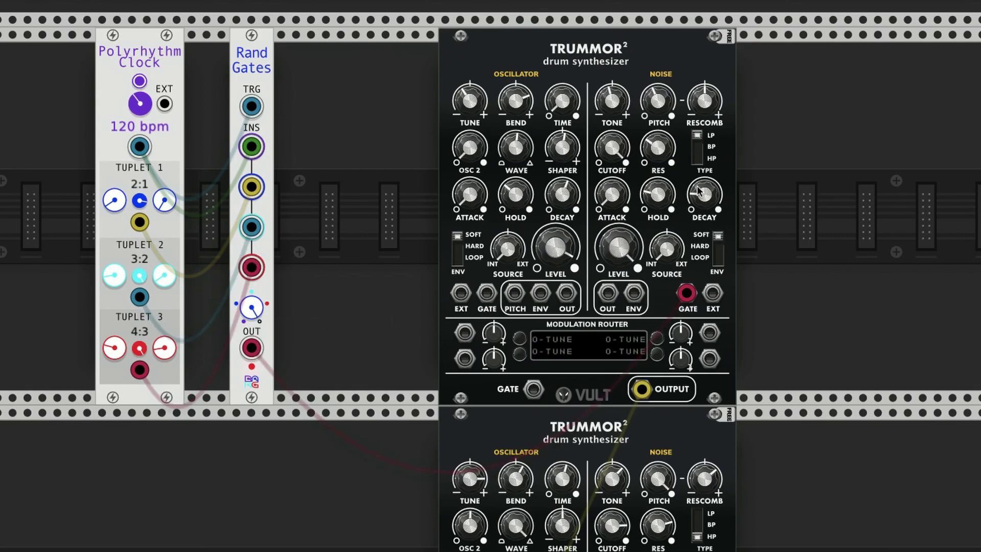
- Start the clock and turn Tuplet 3's ratio knobs to 3:1
{"action": "left_click", "coordinate": [139, 82]}
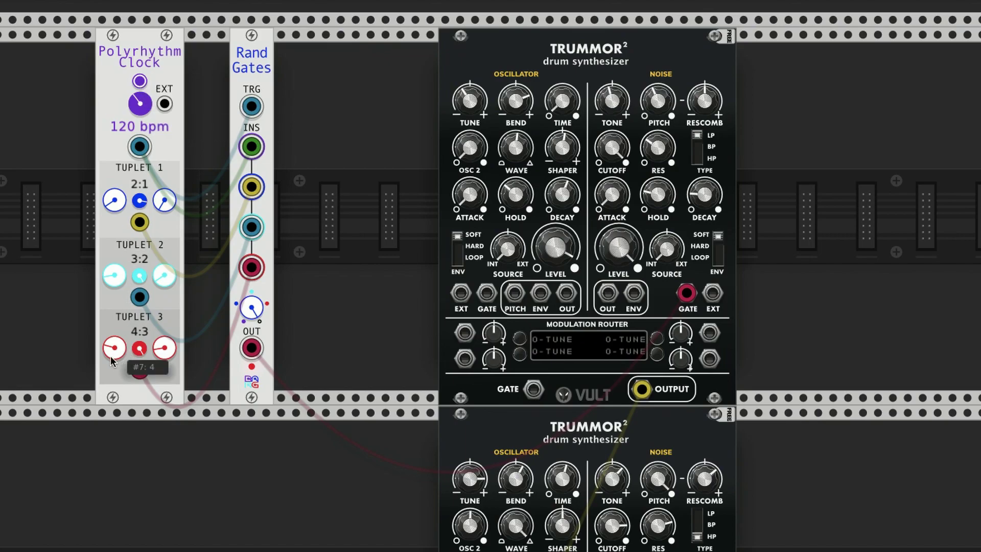
{"action": "mouse_move", "coordinate": [117, 350]}
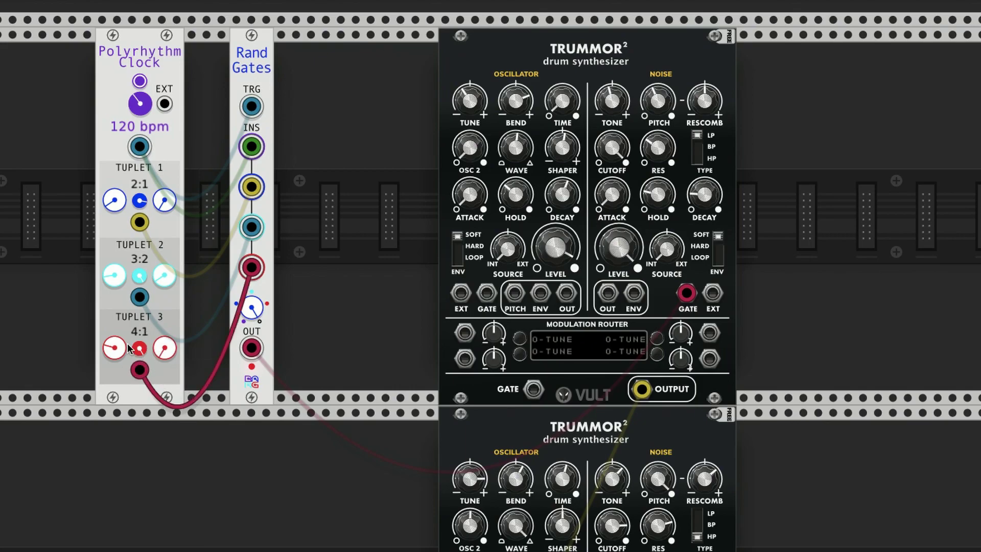
{"action": "left_click_drag", "start_coordinate": [114, 350], "coordinate": [132, 417]}
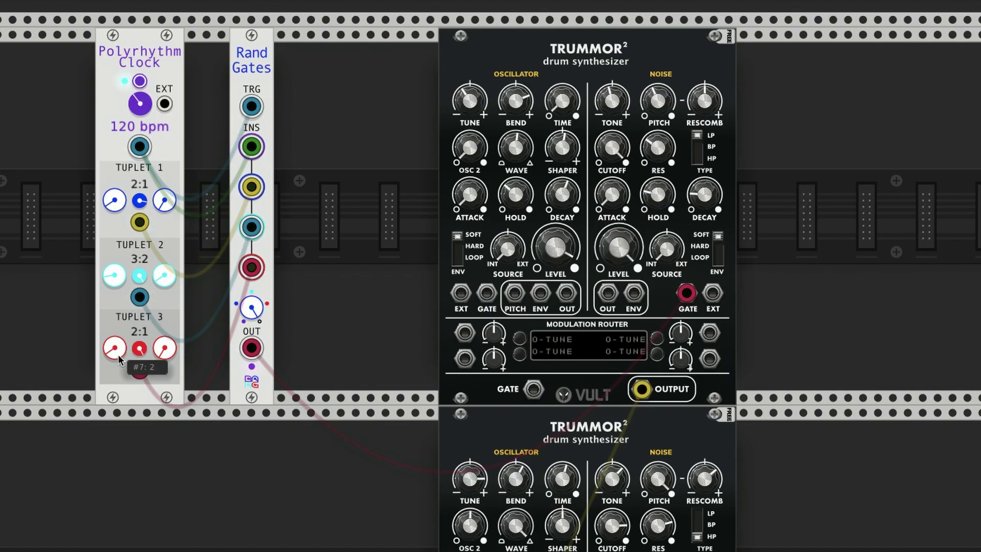
{"action": "left_click_drag", "start_coordinate": [115, 350], "coordinate": [114, 320]}
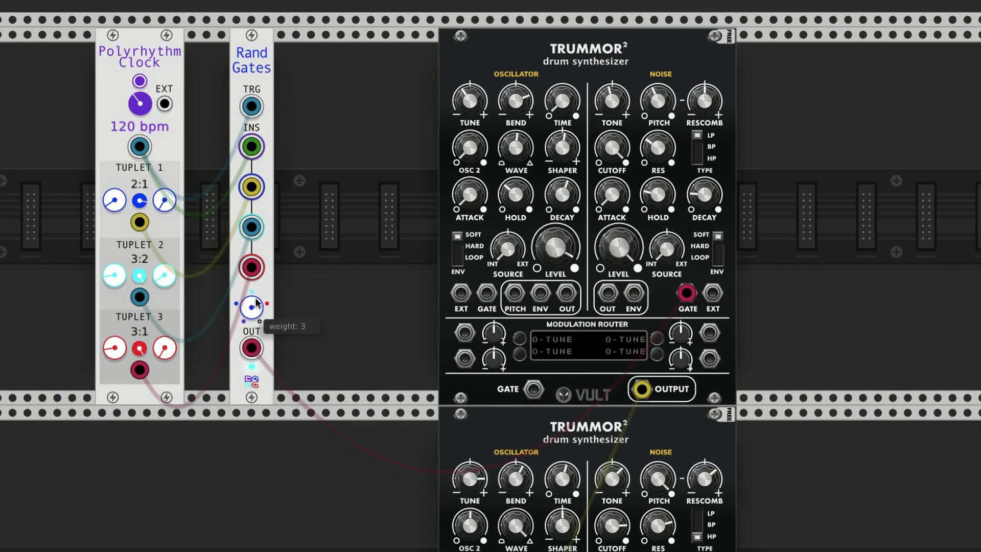
- Restart the clock, raise the Rand Gates weight to 2, and adjust the Tuplet 1 and Tuplet 3 probabilities
{"action": "left_click", "coordinate": [140, 85]}
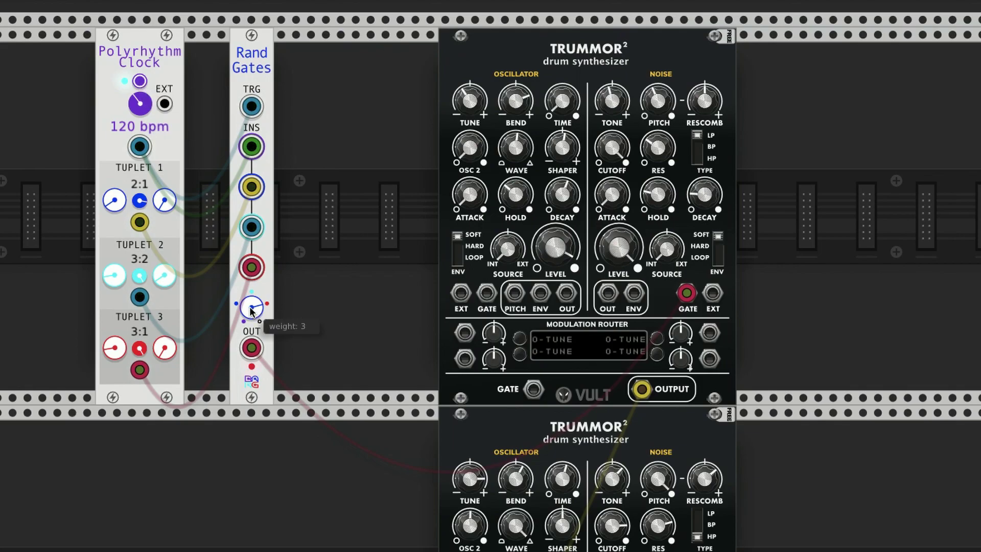
{"action": "left_click_drag", "start_coordinate": [250, 310], "coordinate": [258, 383]}
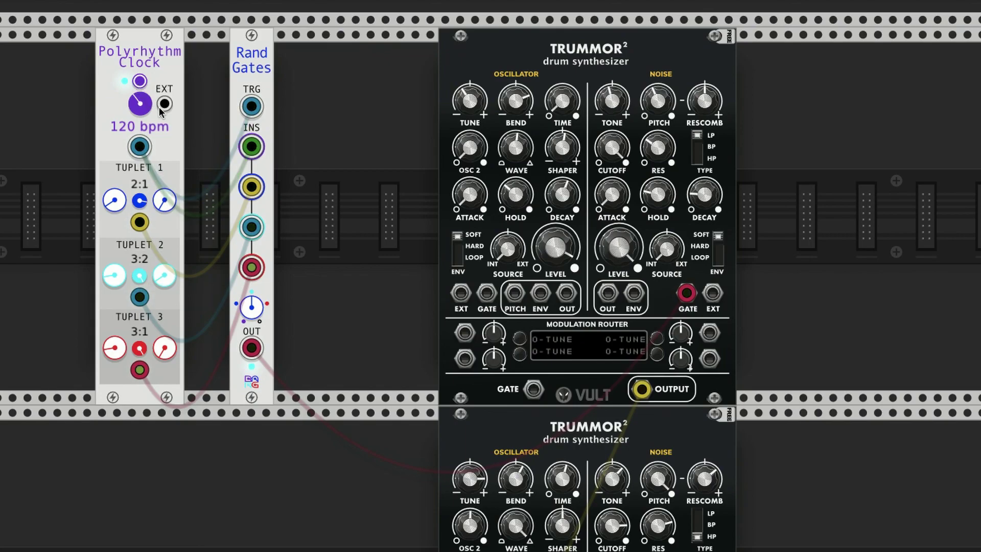
{"action": "left_click_drag", "start_coordinate": [139, 204], "coordinate": [152, 181]}
{"action": "left_click_drag", "start_coordinate": [149, 345], "coordinate": [148, 451]}
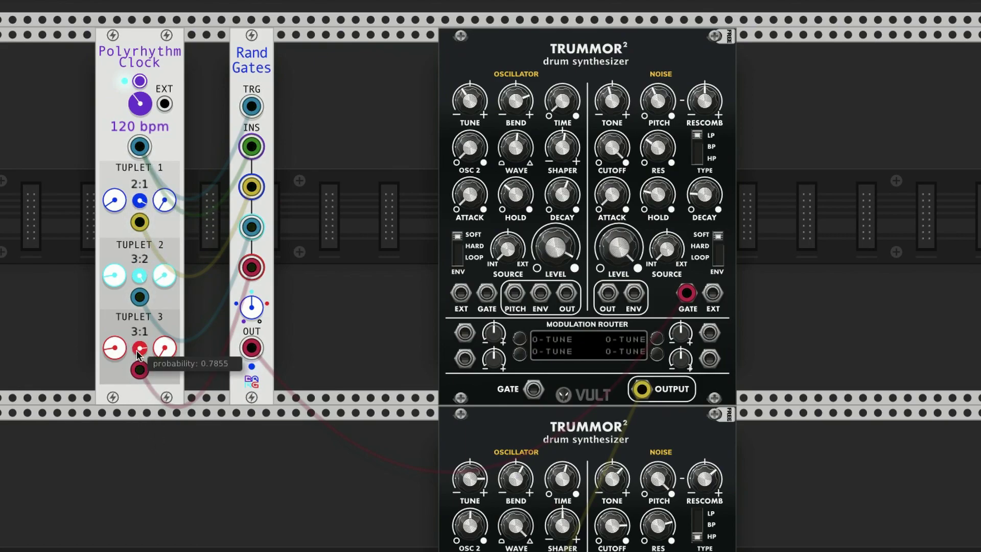
{"action": "mouse_move", "coordinate": [140, 351]}
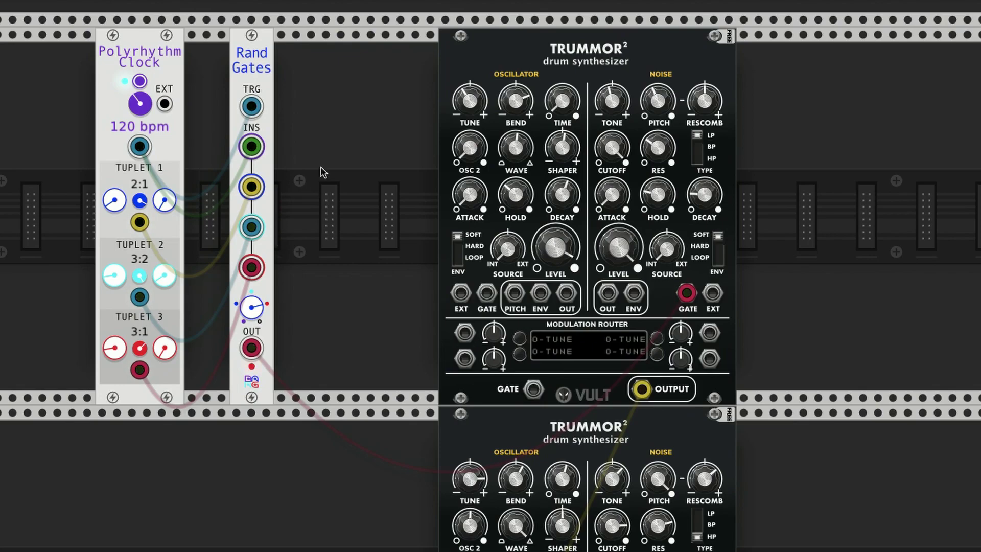
- Patch the steady clock into Trummor's oscillator gate and lower Tuplet 3's probability to about 0.36
{"action": "left_click_drag", "start_coordinate": [139, 146], "coordinate": [486, 294]}
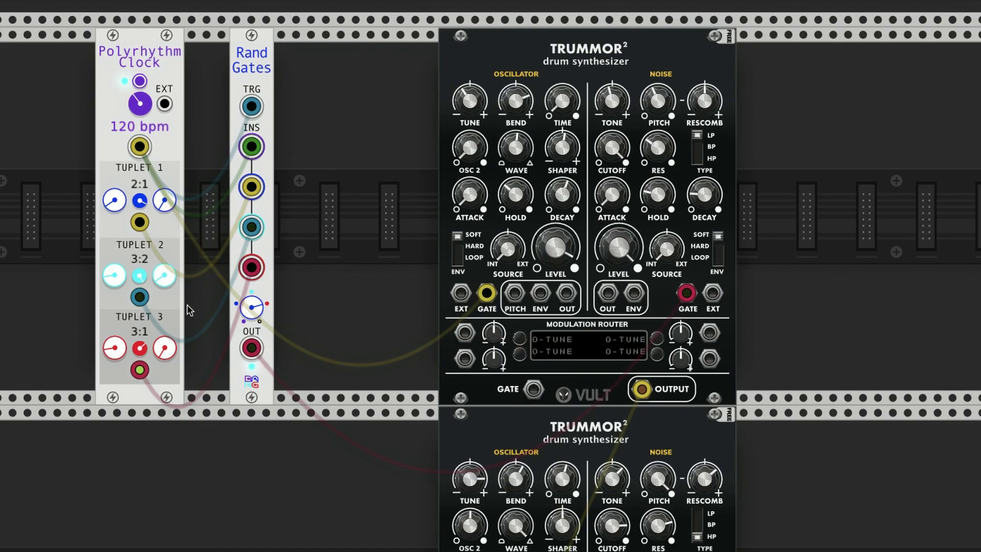
{"action": "left_click_drag", "start_coordinate": [144, 346], "coordinate": [202, 486]}
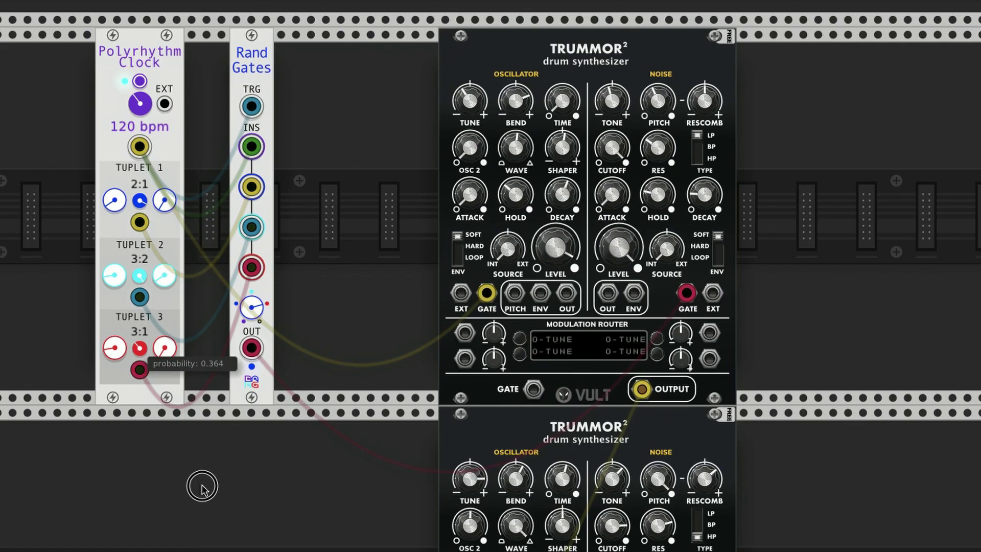
{"action": "left_click_drag", "start_coordinate": [202, 487], "coordinate": [198, 385]}
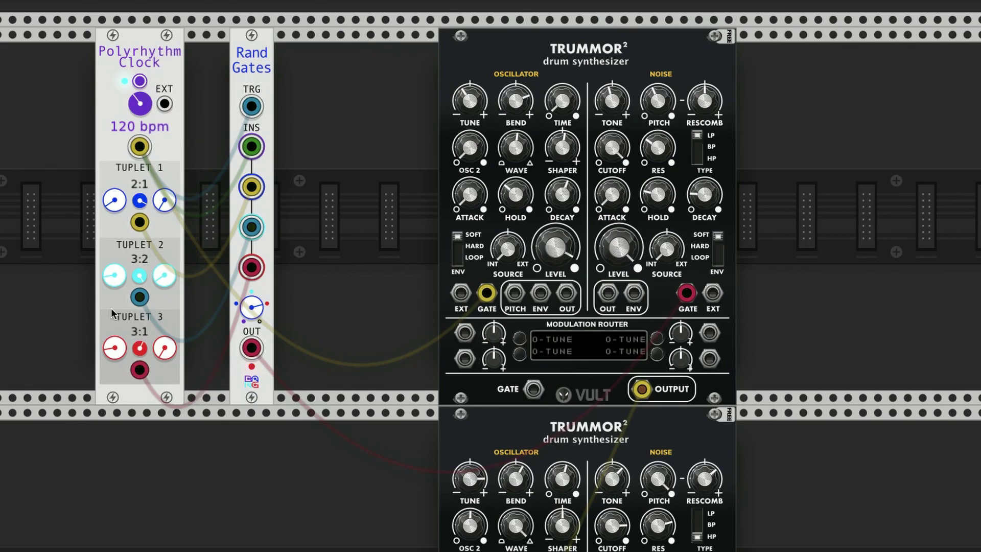
- Set Tuplet 3's ratio to 5:1
{"action": "left_click", "coordinate": [115, 343]}
{"action": "left_click_drag", "start_coordinate": [115, 343], "coordinate": [130, 262]}
{"action": "mouse_move", "coordinate": [141, 352]}
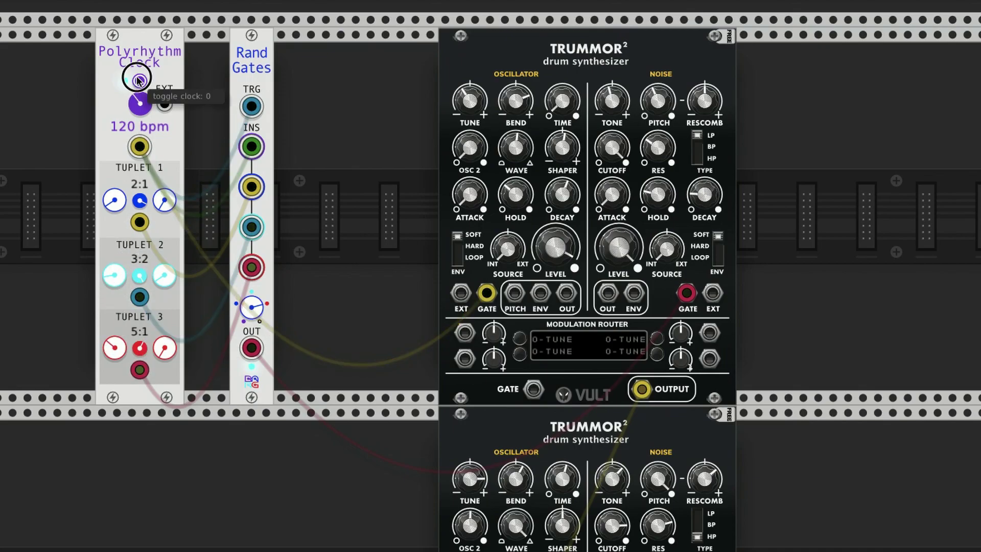